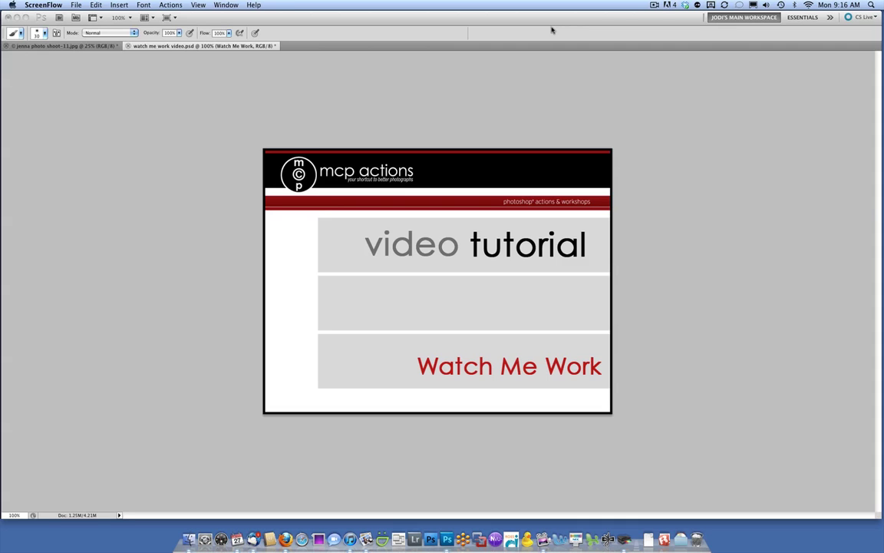
Step: Bring Photoshop forward and switch to the jenna photo shoot-11.jpg portrait document
{"action": "left_click", "coordinate": [551, 30]}
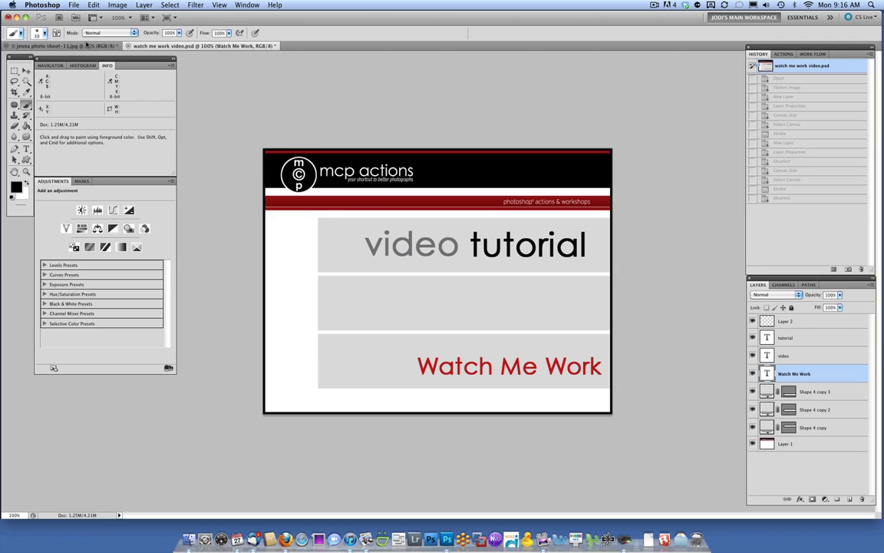
{"action": "left_click", "coordinate": [116, 46]}
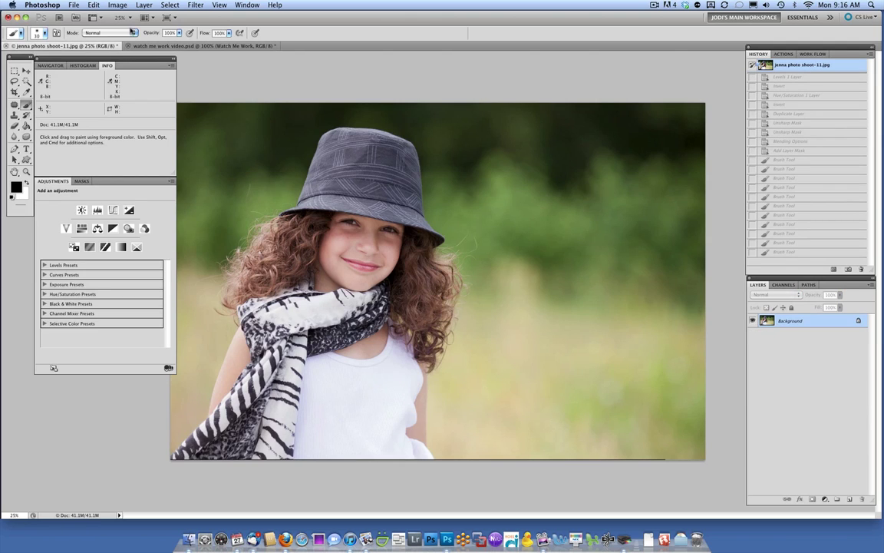
Step: Review the portrait's Camera Data in File > File Info, then accept with OK
{"action": "left_click", "coordinate": [72, 5]}
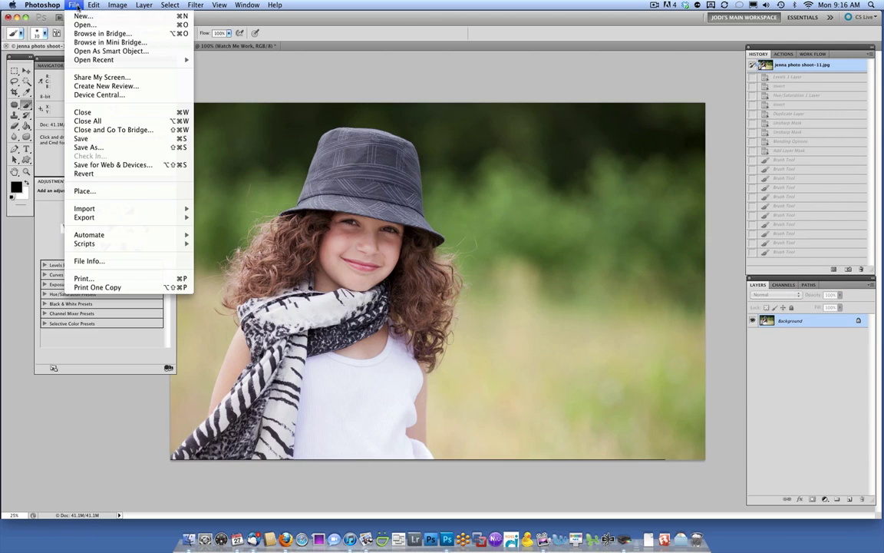
{"action": "left_click", "coordinate": [102, 264]}
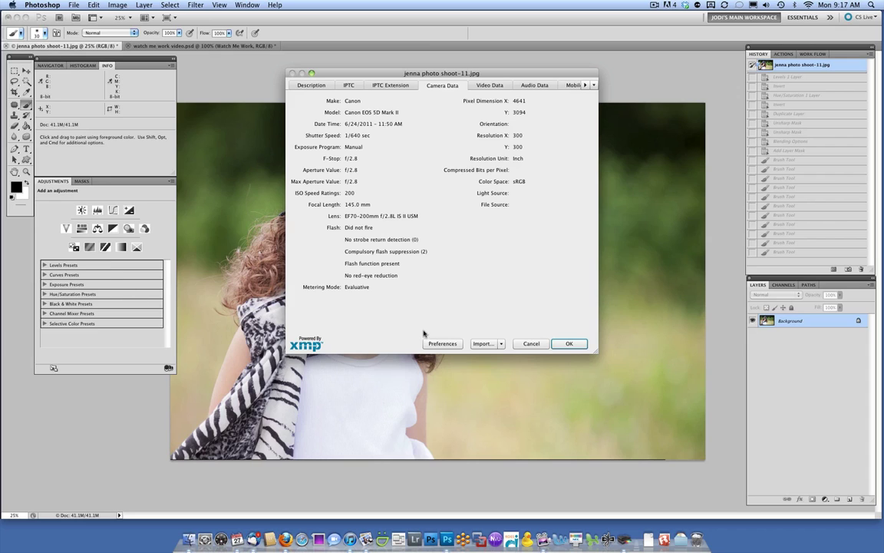
{"action": "left_click", "coordinate": [569, 344]}
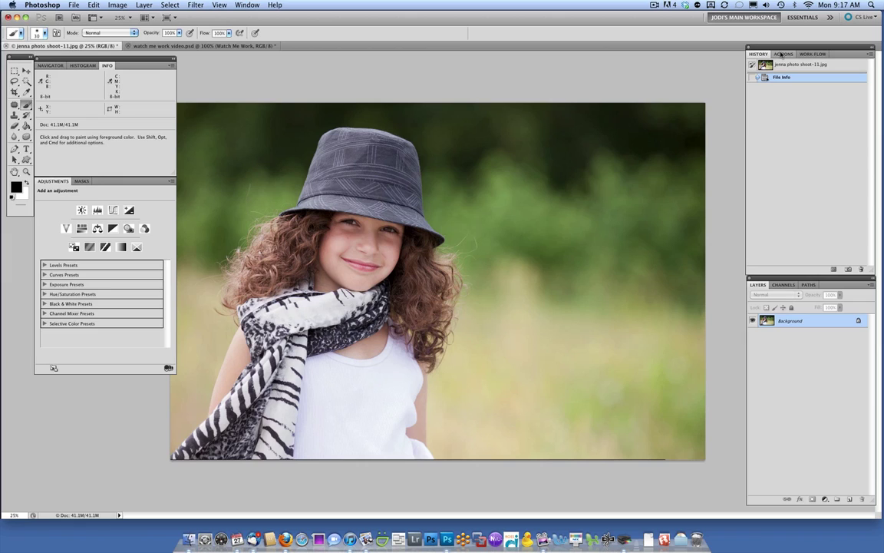
Step: Play the Color Fusion Mix and Match action from the MCP Fusion action set
{"action": "left_click", "coordinate": [781, 55]}
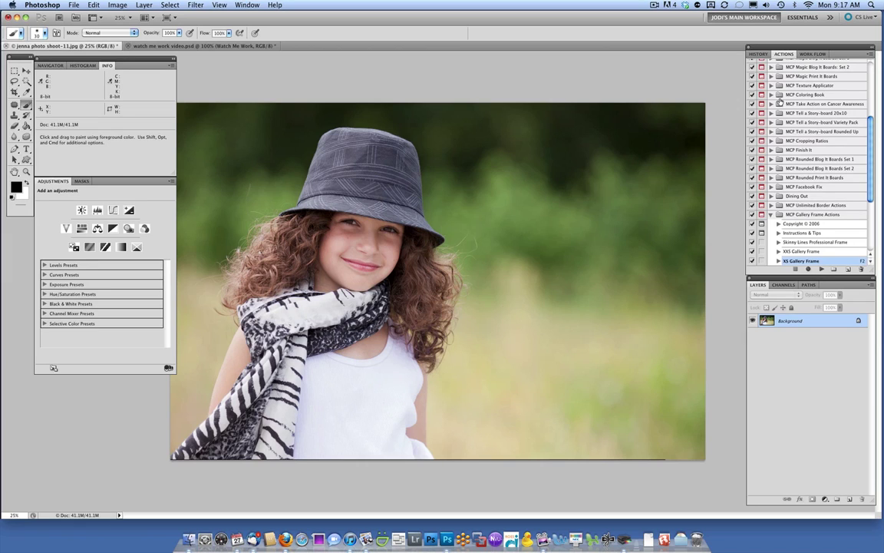
{"action": "scroll", "coordinate": [778, 221], "scroll_direction": "up", "scroll_amount": 8}
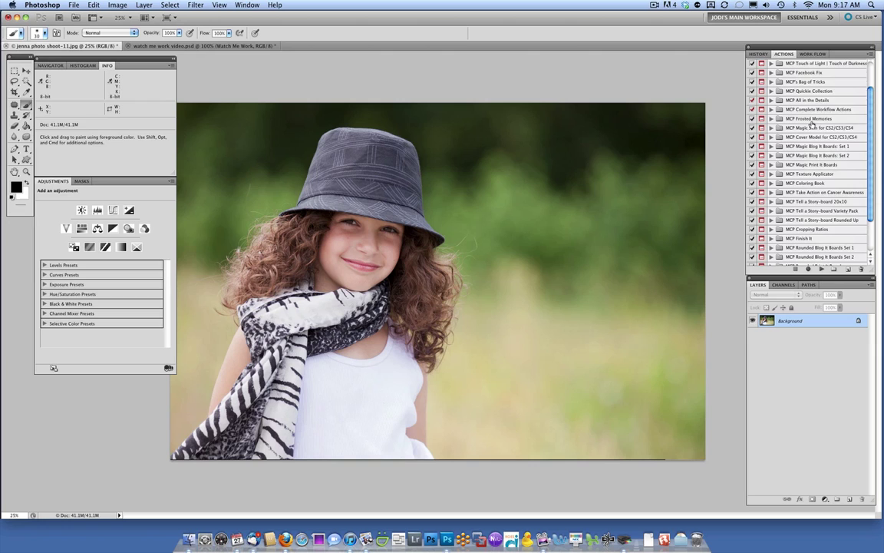
{"action": "left_click", "coordinate": [771, 72]}
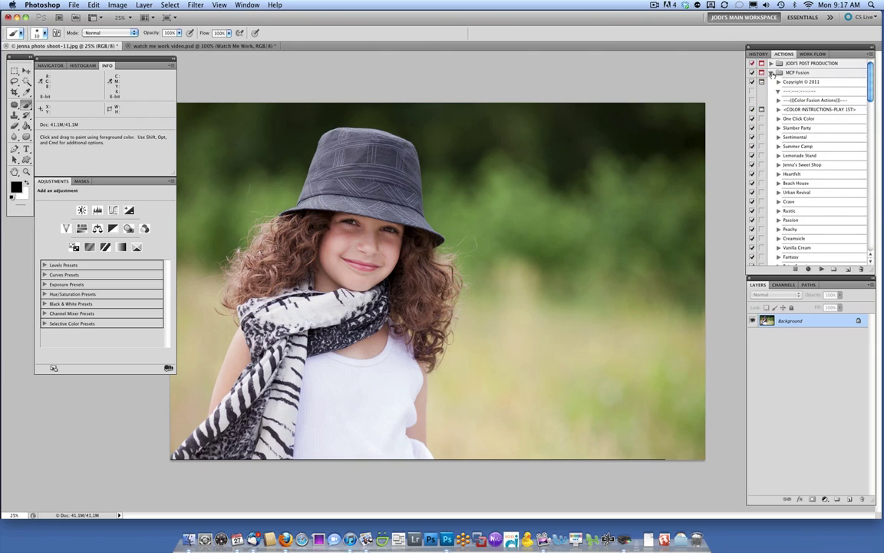
{"action": "scroll", "coordinate": [823, 203], "scroll_direction": "down", "scroll_amount": 3}
{"action": "scroll", "coordinate": [822, 203], "scroll_direction": "down", "scroll_amount": 5}
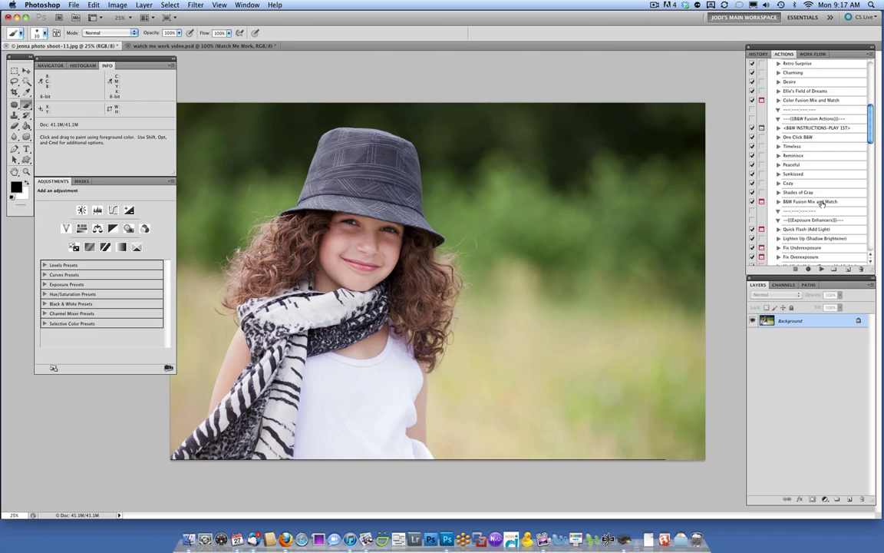
{"action": "scroll", "coordinate": [800, 119], "scroll_direction": "up", "scroll_amount": 2}
{"action": "left_click", "coordinate": [802, 100]}
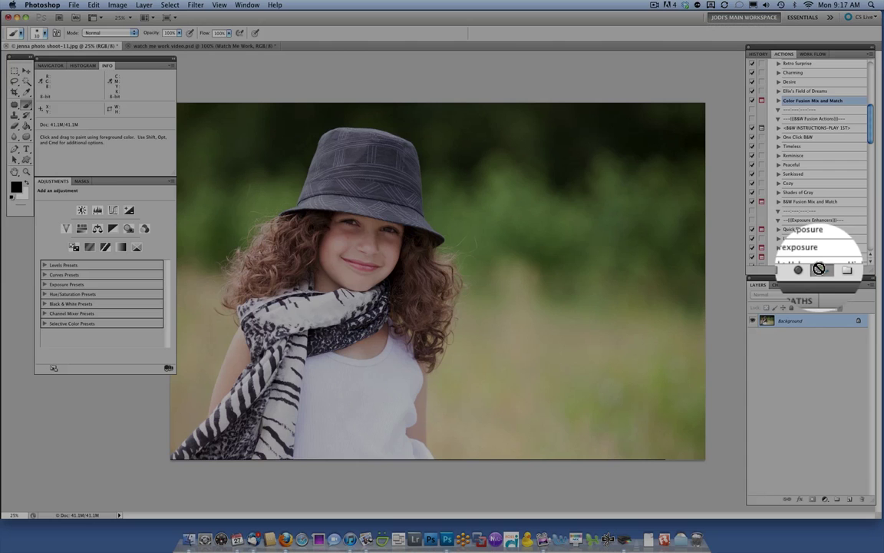
{"action": "left_click", "coordinate": [821, 269]}
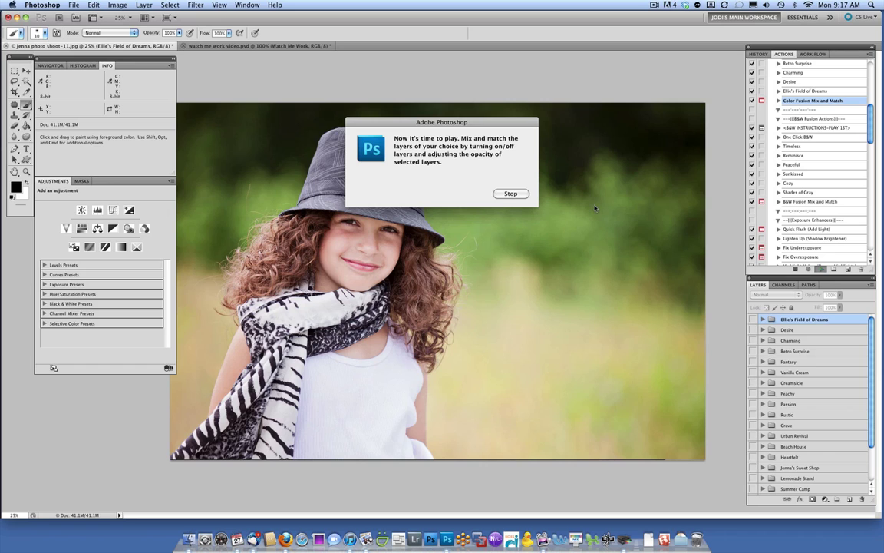
Step: Stop the action message and show the Lemonade Stand group at 19% opacity
{"action": "left_click", "coordinate": [509, 194]}
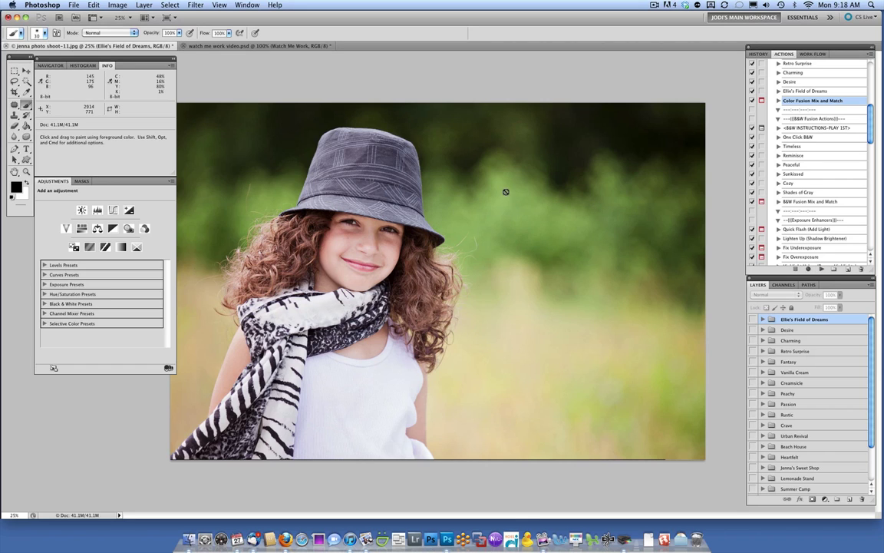
{"action": "scroll", "coordinate": [822, 420], "scroll_direction": "down", "scroll_amount": 3}
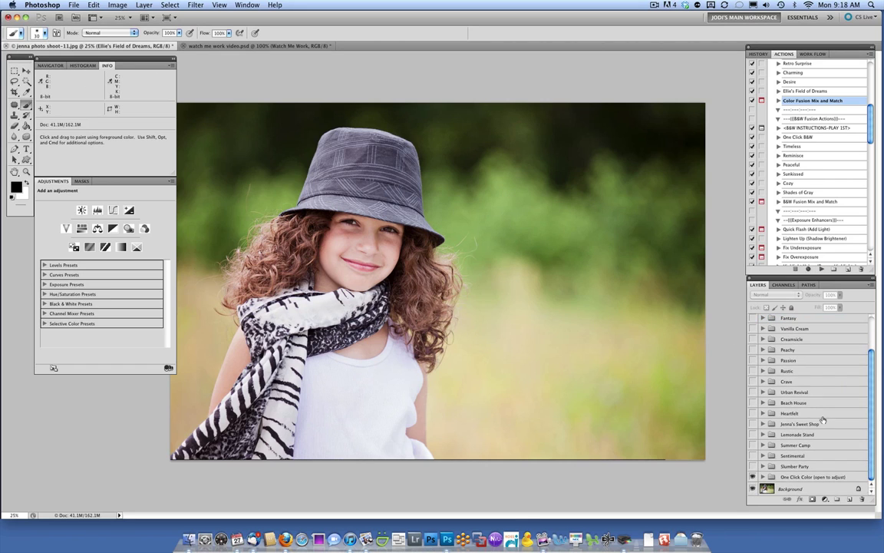
{"action": "left_click", "coordinate": [753, 434]}
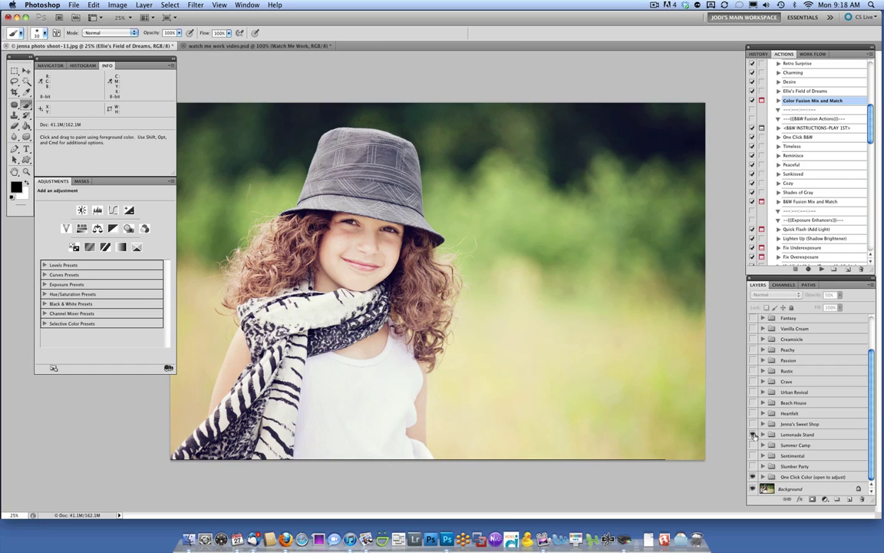
{"action": "left_click", "coordinate": [798, 434]}
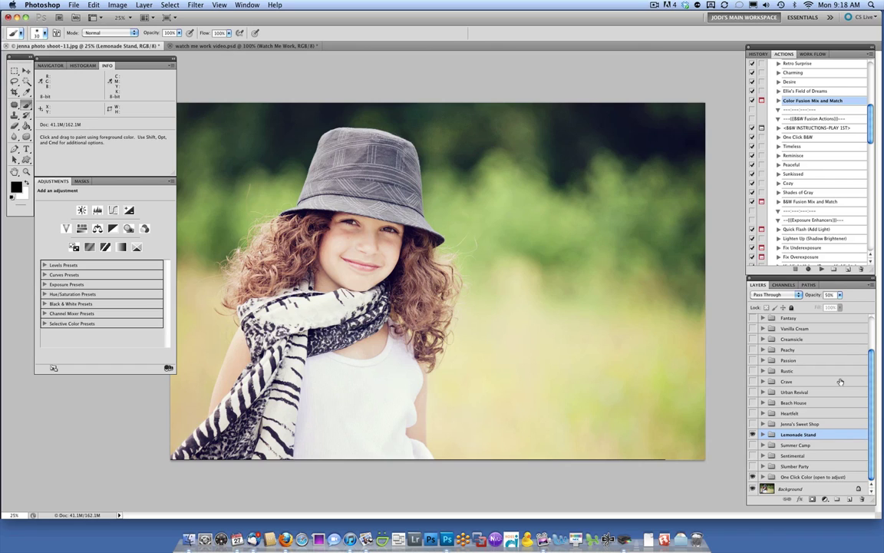
{"action": "left_click", "coordinate": [839, 294]}
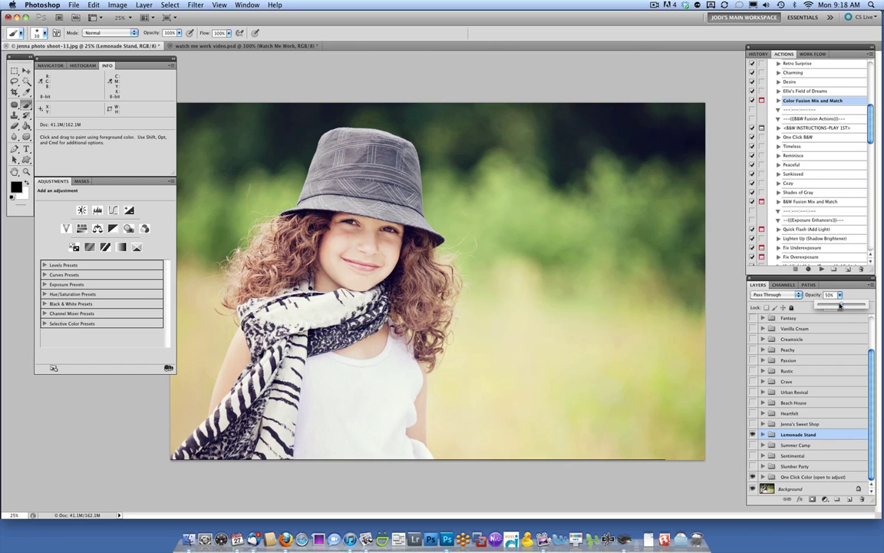
{"action": "left_click_drag", "start_coordinate": [840, 306], "coordinate": [828, 307]}
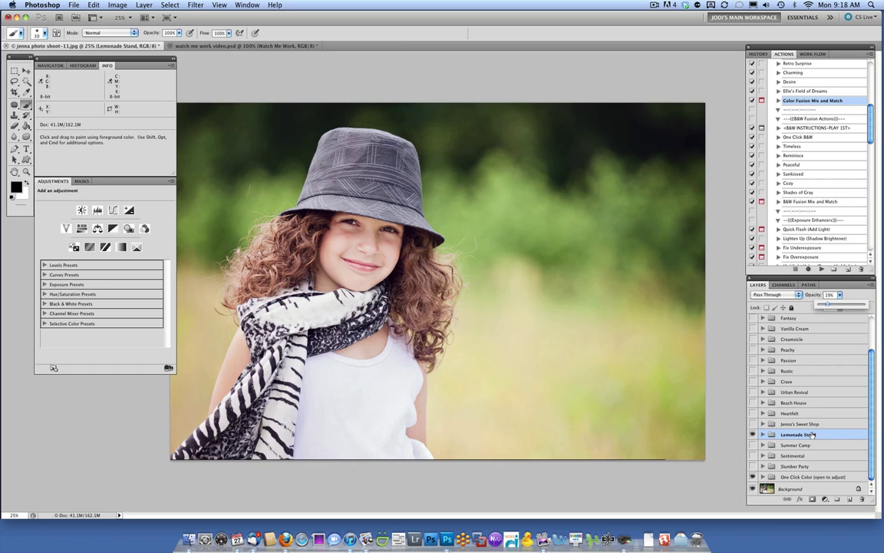
{"action": "scroll", "coordinate": [814, 367], "scroll_direction": "up", "scroll_amount": 3}
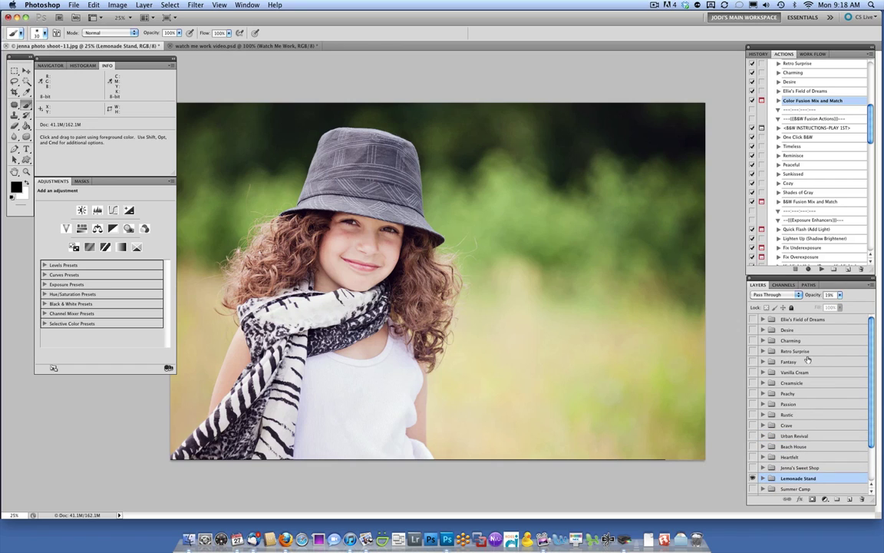
Step: Make the Vanilla Cream group visible and lower its opacity from 50% to 26%
{"action": "left_click", "coordinate": [795, 372]}
{"action": "left_click", "coordinate": [753, 372]}
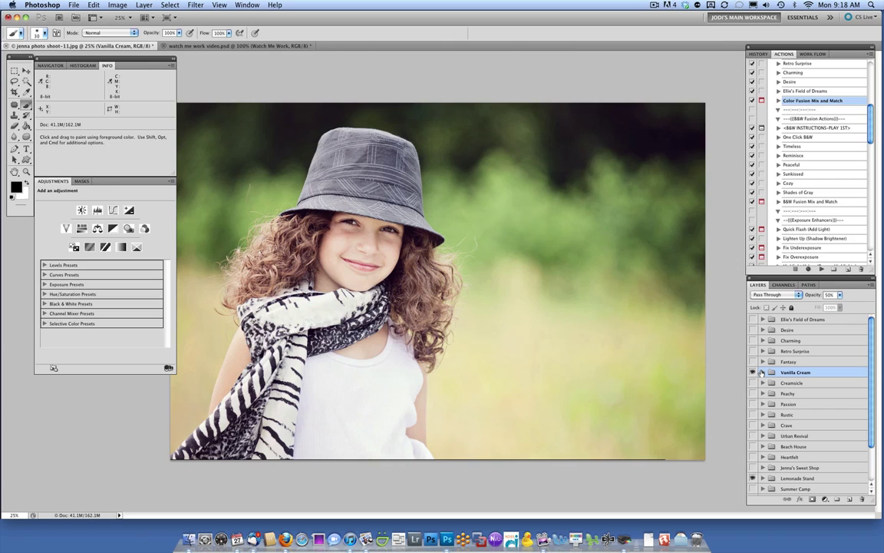
{"action": "left_click", "coordinate": [840, 295]}
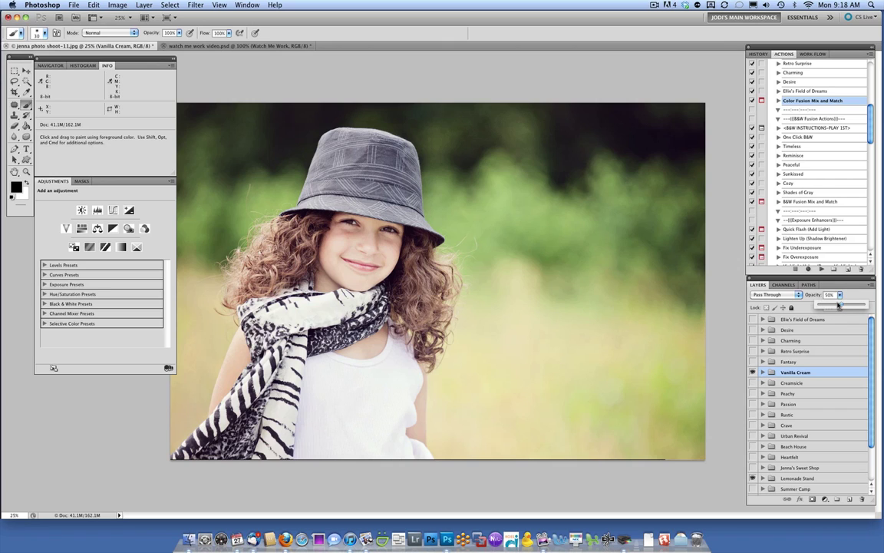
{"action": "left_click_drag", "start_coordinate": [839, 305], "coordinate": [833, 305]}
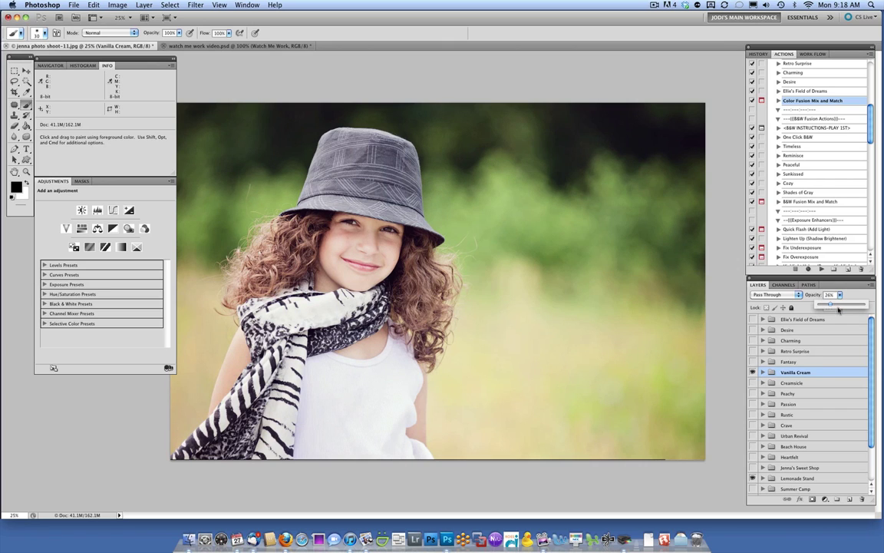
{"action": "left_click", "coordinate": [835, 375]}
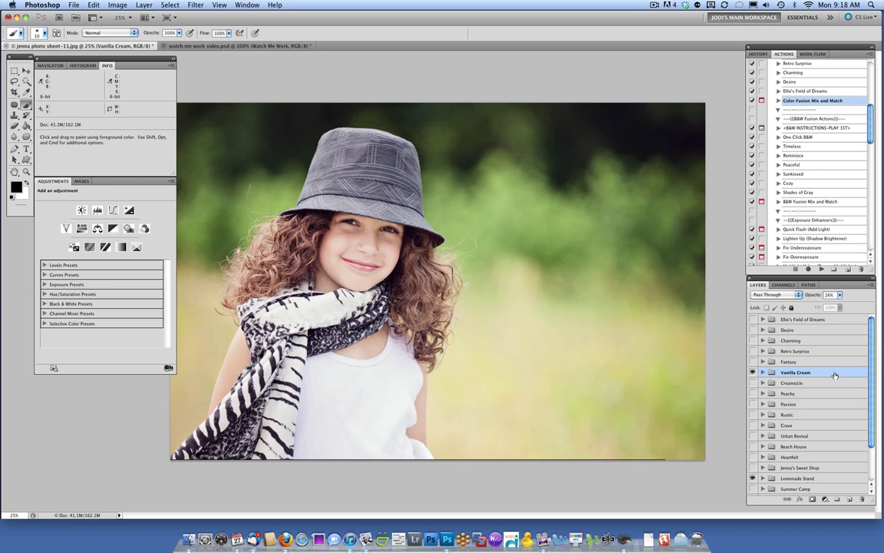
Step: Play the Magic Markers (Selective Color Pop) action and stop at its message
{"action": "scroll", "coordinate": [840, 217], "scroll_direction": "down", "scroll_amount": 3}
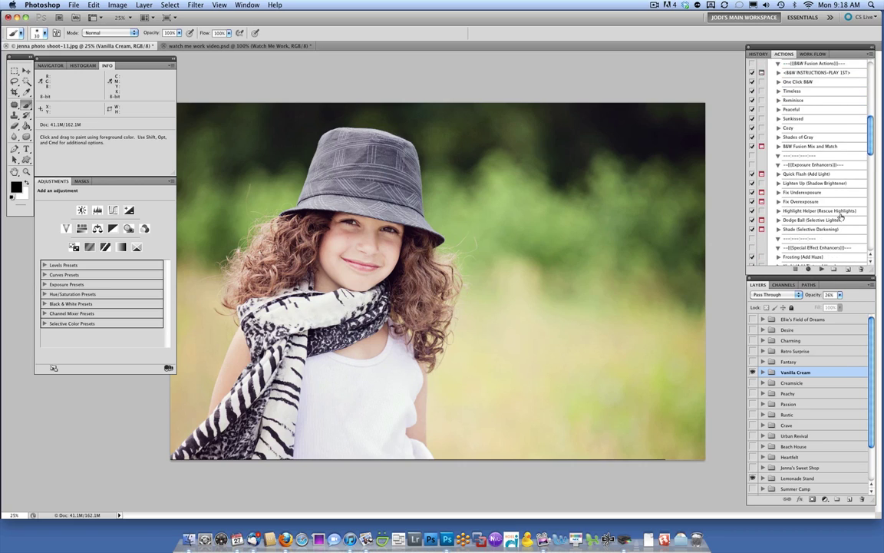
{"action": "scroll", "coordinate": [837, 192], "scroll_direction": "down", "scroll_amount": 3}
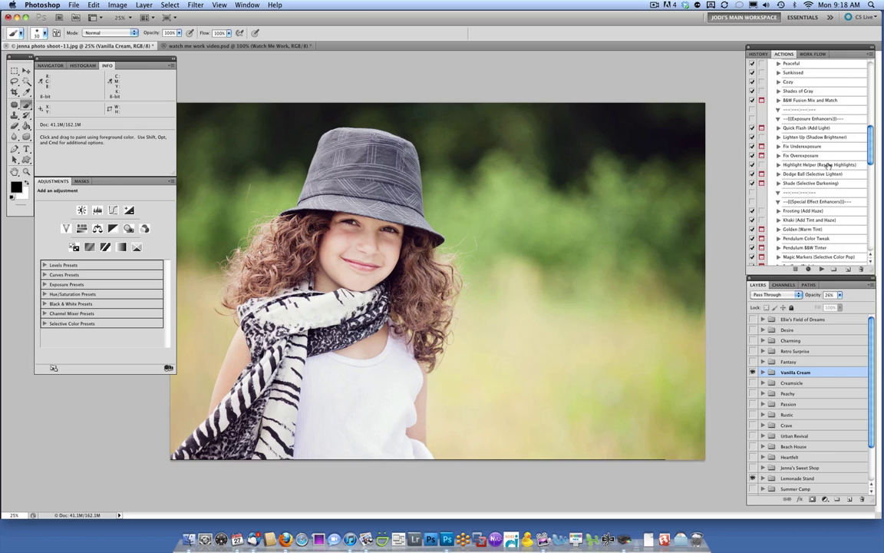
{"action": "scroll", "coordinate": [829, 165], "scroll_direction": "down", "scroll_amount": 4}
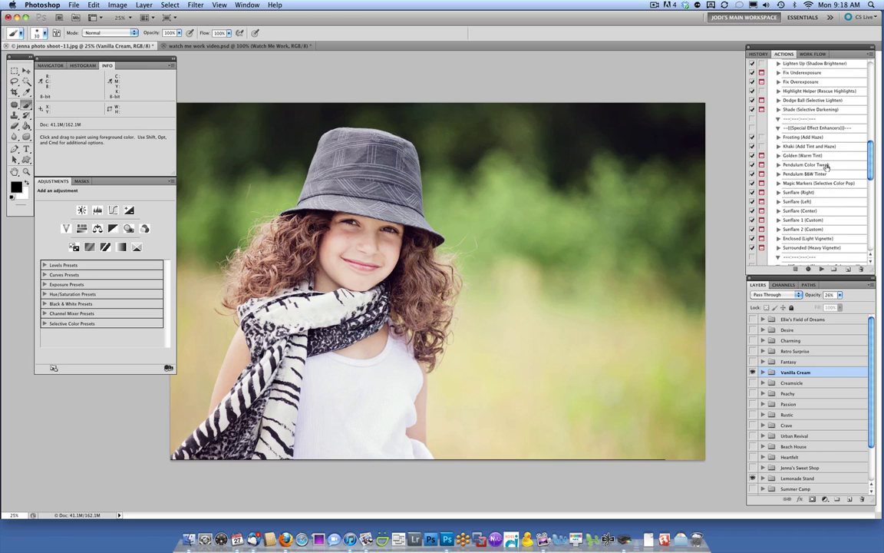
{"action": "scroll", "coordinate": [829, 165], "scroll_direction": "down", "scroll_amount": 3}
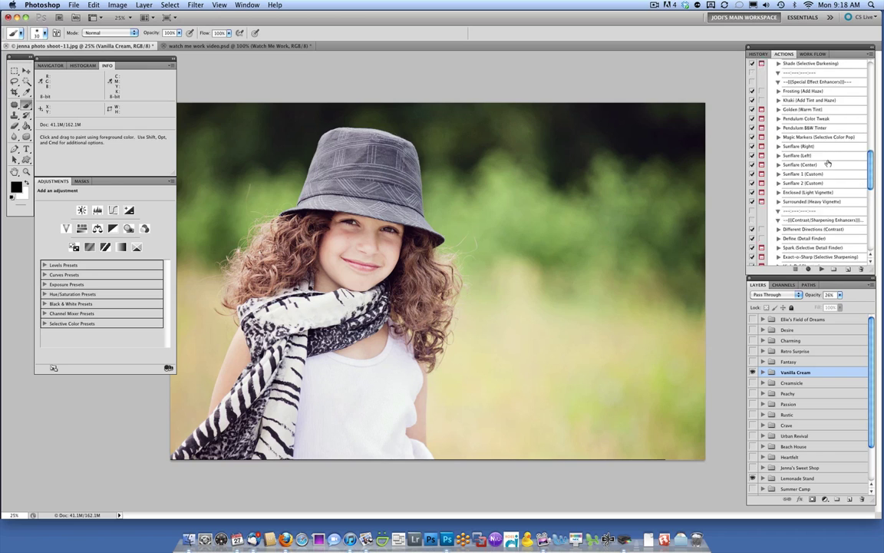
{"action": "left_click", "coordinate": [819, 136]}
{"action": "scroll", "coordinate": [829, 152], "scroll_direction": "up", "scroll_amount": 3}
{"action": "left_click", "coordinate": [822, 269]}
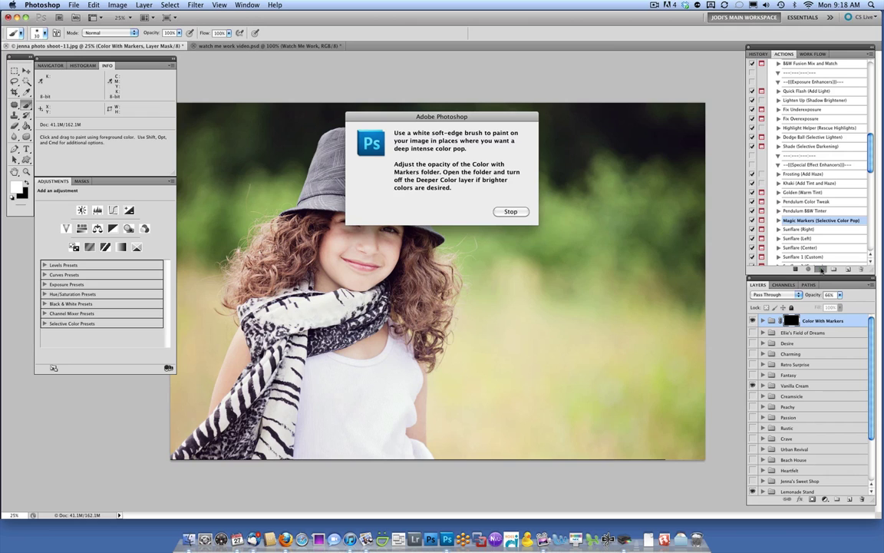
{"action": "left_click", "coordinate": [512, 211]}
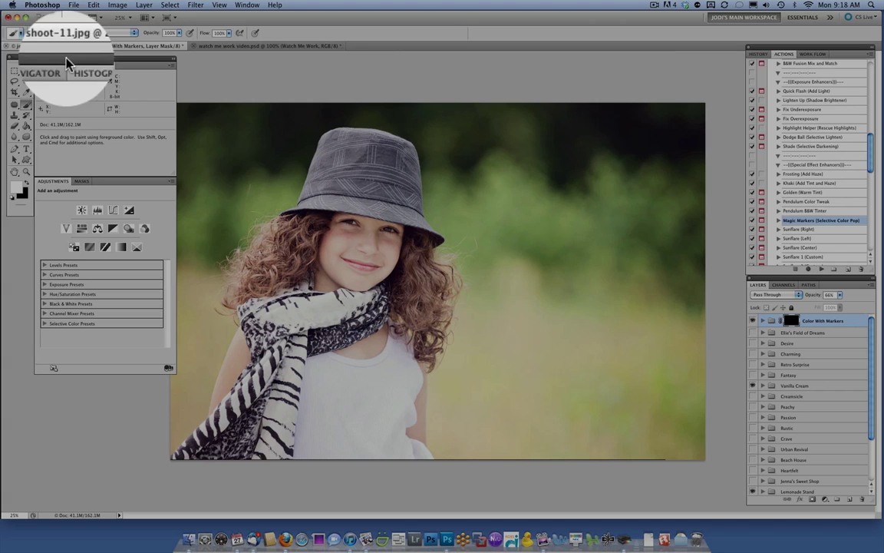
Step: Soften the brush tip to 0% hardness in the Brush Preset picker
{"action": "left_click", "coordinate": [23, 33]}
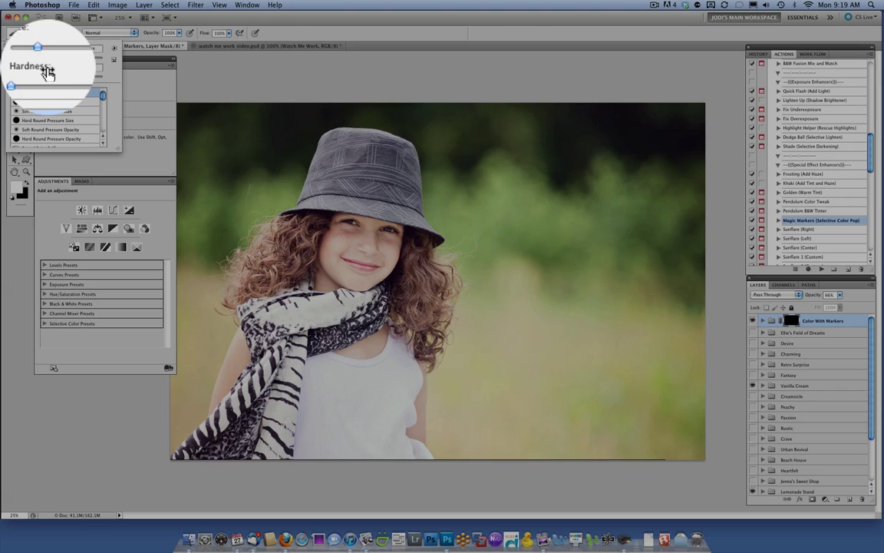
{"action": "left_click", "coordinate": [206, 70]}
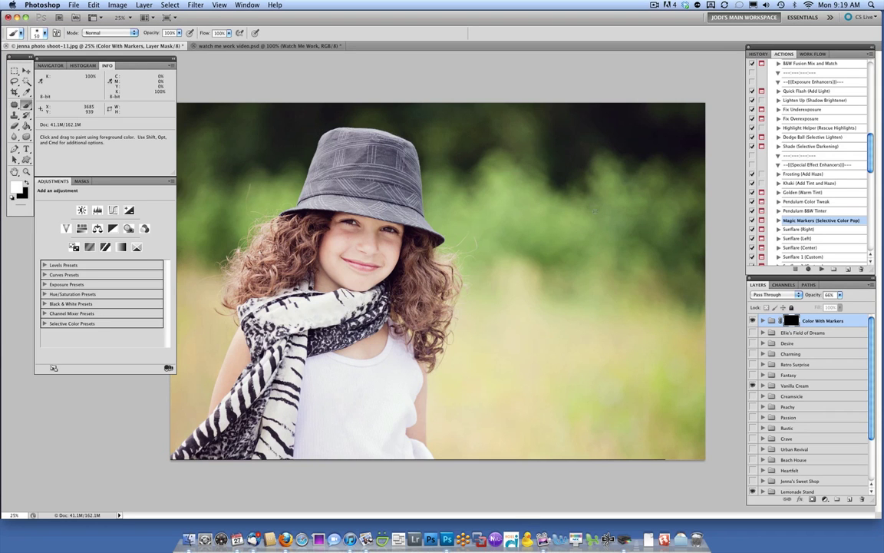
Step: Paint white into the Color With Markers mask over the background, resizing the brush from about 1700 px down
{"action": "key", "text": "bracketright"}
{"action": "key", "text": "bracketright"}
{"action": "key", "text": "bracketright"}
{"action": "key", "text": "bracketright"}
{"action": "key", "text": "bracketright"}
{"action": "key", "text": "bracketright"}
{"action": "key", "text": "bracketright"}
{"action": "key", "text": "bracketright"}
{"action": "key", "text": "bracketright"}
{"action": "key", "text": "bracketright"}
{"action": "key", "text": "bracketright"}
{"action": "key", "text": "bracketright"}
{"action": "key", "text": "bracketright"}
{"action": "key", "text": "bracketright"}
{"action": "key", "text": "bracketright"}
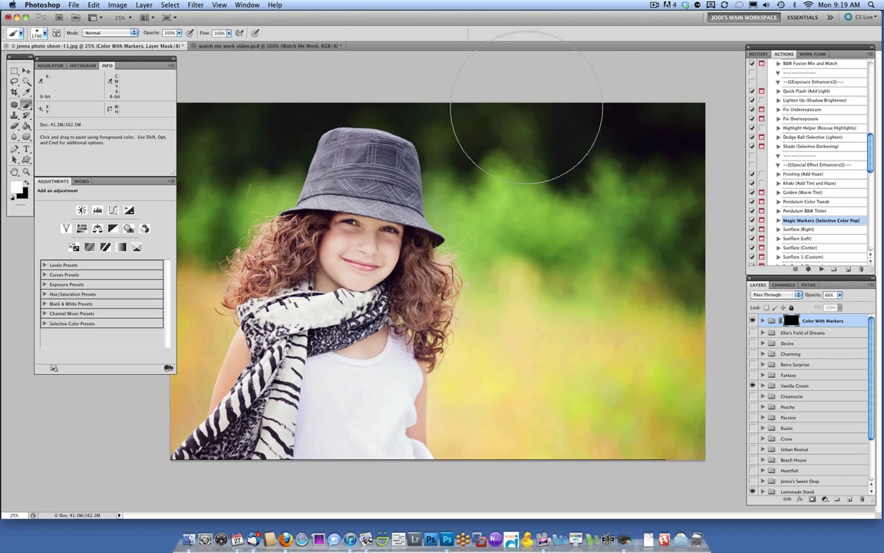
{"action": "key", "text": "bracketleft"}
{"action": "key", "text": "bracketleft"}
{"action": "key", "text": "bracketleft"}
{"action": "key", "text": "bracketleft"}
{"action": "key", "text": "bracketleft"}
{"action": "key", "text": "bracketleft"}
{"action": "key", "text": "bracketleft"}
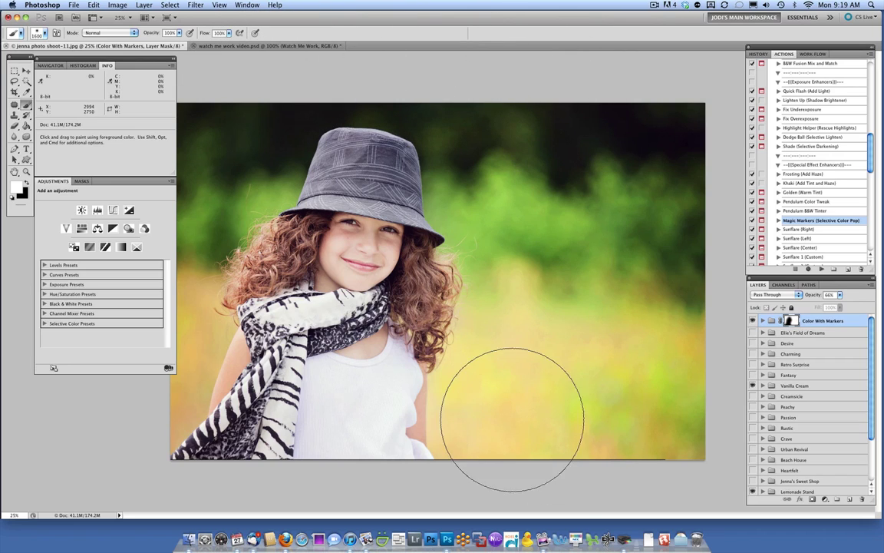
{"action": "key", "text": "bracketleft"}
{"action": "key", "text": "bracketleft"}
{"action": "key", "text": "bracketleft"}
{"action": "key", "text": "bracketleft"}
{"action": "key", "text": "bracketleft"}
{"action": "key", "text": "bracketleft"}
{"action": "key", "text": "bracketleft"}
{"action": "key", "text": "bracketleft"}
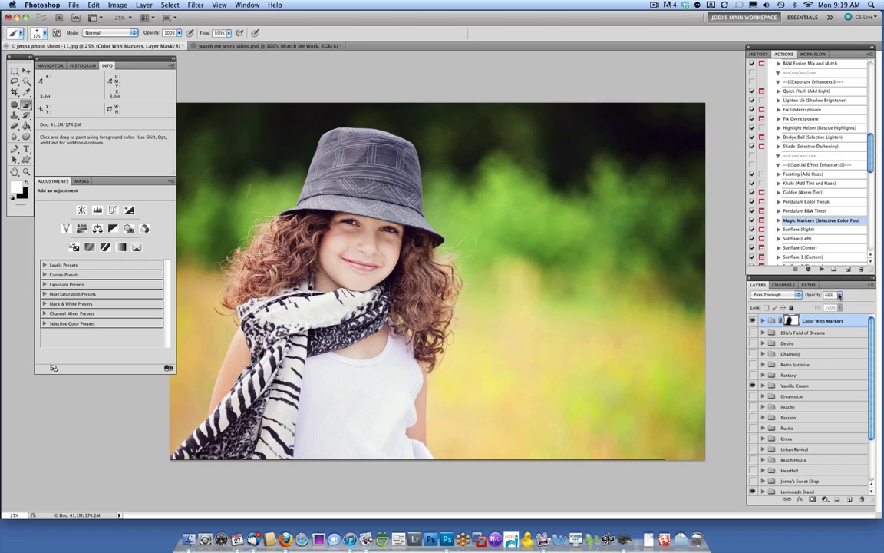
{"action": "left_click", "coordinate": [840, 294]}
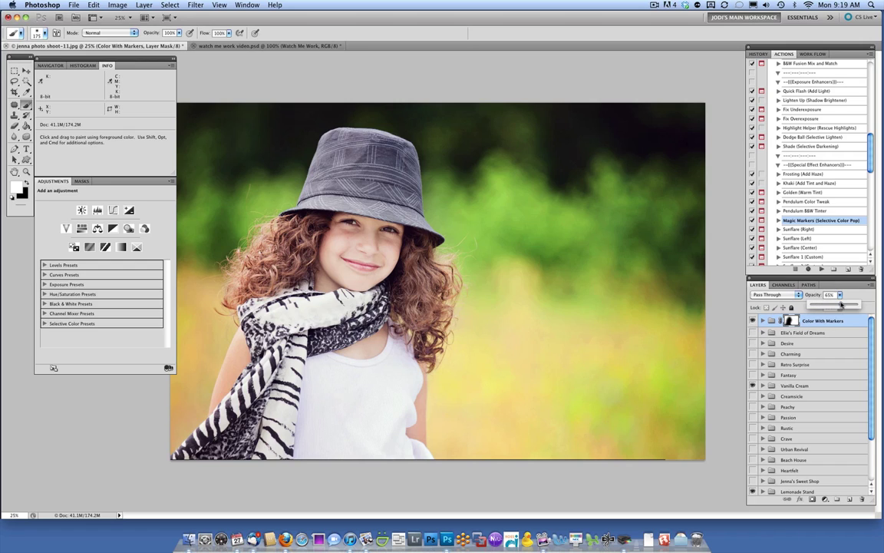
{"action": "left_click_drag", "start_coordinate": [840, 306], "coordinate": [857, 305]}
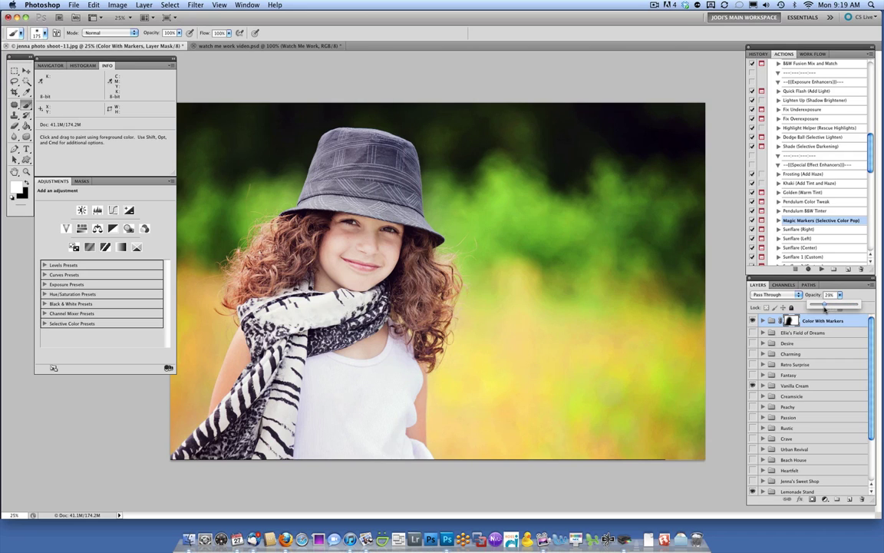
{"action": "mouse_move", "coordinate": [857, 305]}
{"action": "left_mouse_down"}
{"action": "mouse_move", "coordinate": [826, 307]}
{"action": "mouse_move", "coordinate": [842, 307]}
{"action": "left_mouse_up"}
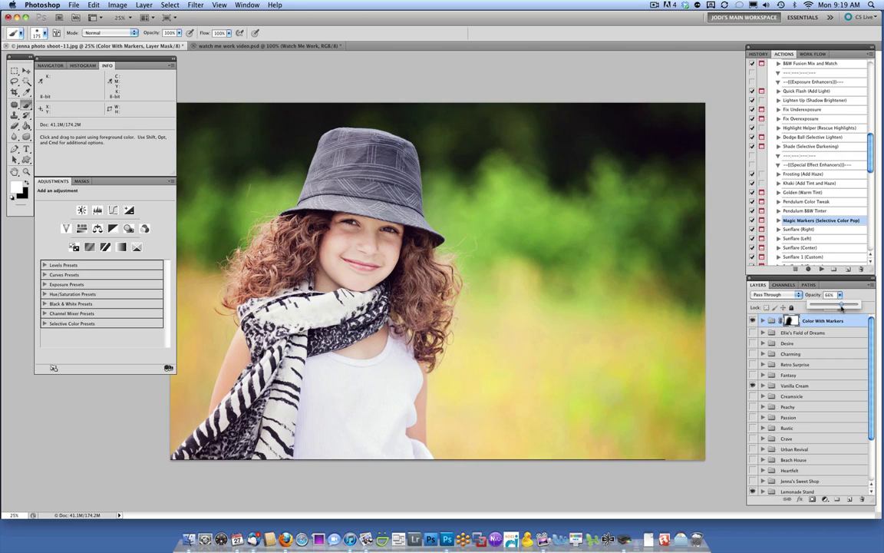
{"action": "left_click", "coordinate": [850, 296]}
{"action": "scroll", "coordinate": [768, 192], "scroll_direction": "up", "scroll_amount": 3}
Step: Play the Dodge Ball selective lighten action and stop at its message
{"action": "left_click", "coordinate": [798, 184]}
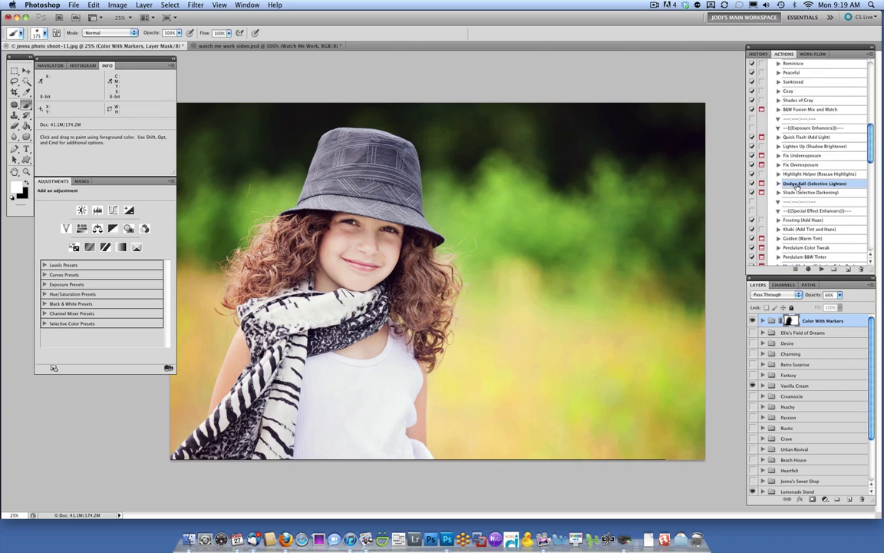
{"action": "left_click", "coordinate": [821, 269]}
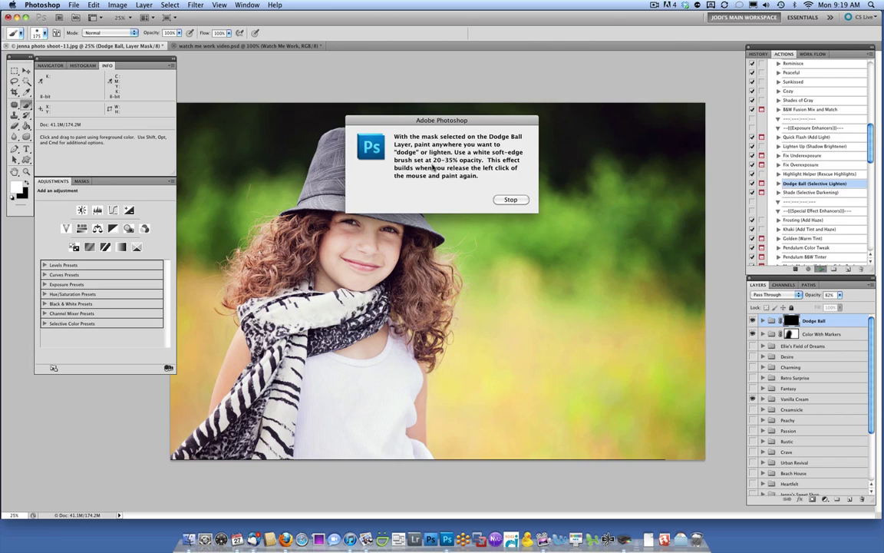
{"action": "left_click", "coordinate": [511, 199]}
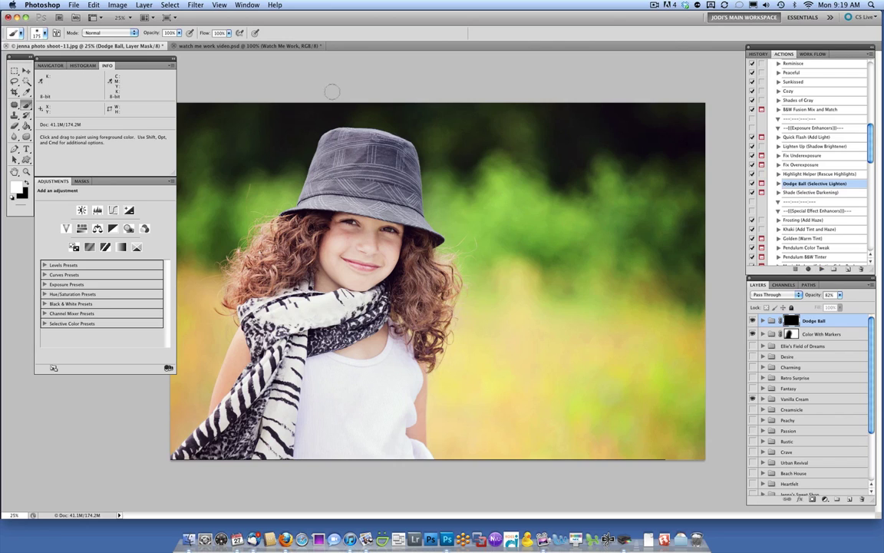
Step: At 32% brush opacity and size 500, dodge the eye area under the hat brim
{"action": "left_click", "coordinate": [179, 33]}
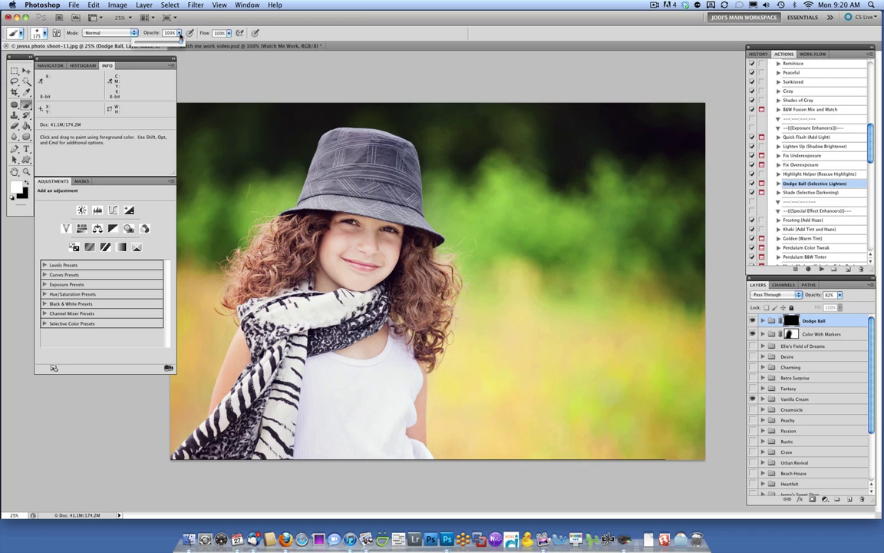
{"action": "left_click_drag", "start_coordinate": [181, 45], "coordinate": [151, 50]}
{"action": "key", "text": "bracketright"}
{"action": "key", "text": "bracketright"}
{"action": "key", "text": "bracketright"}
{"action": "key", "text": "bracketright"}
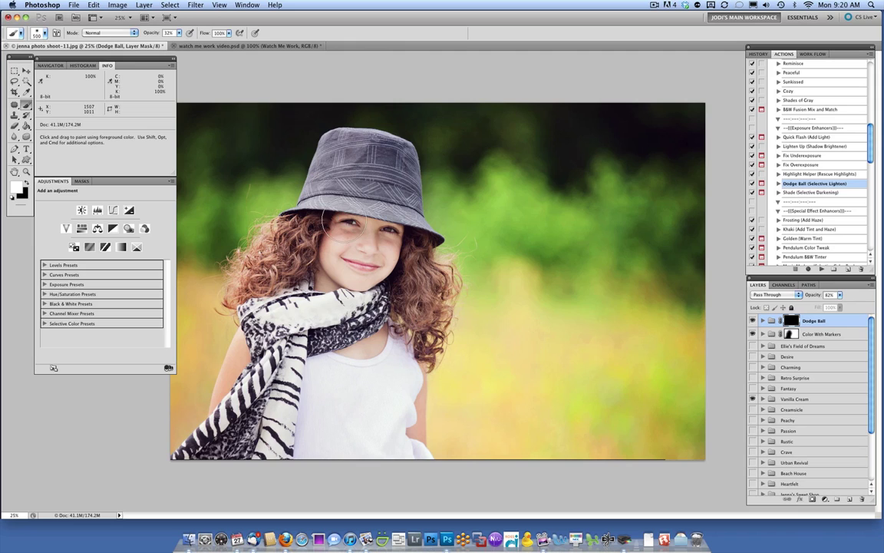
{"action": "mouse_move", "coordinate": [341, 230]}
{"action": "left_mouse_down"}
{"action": "mouse_move", "coordinate": [315, 203]}
{"action": "mouse_move", "coordinate": [357, 206]}
{"action": "mouse_move", "coordinate": [322, 201]}
{"action": "mouse_move", "coordinate": [318, 227]}
{"action": "mouse_move", "coordinate": [286, 209]}
{"action": "mouse_move", "coordinate": [367, 216]}
{"action": "mouse_move", "coordinate": [393, 234]}
{"action": "mouse_move", "coordinate": [347, 242]}
{"action": "left_mouse_up"}
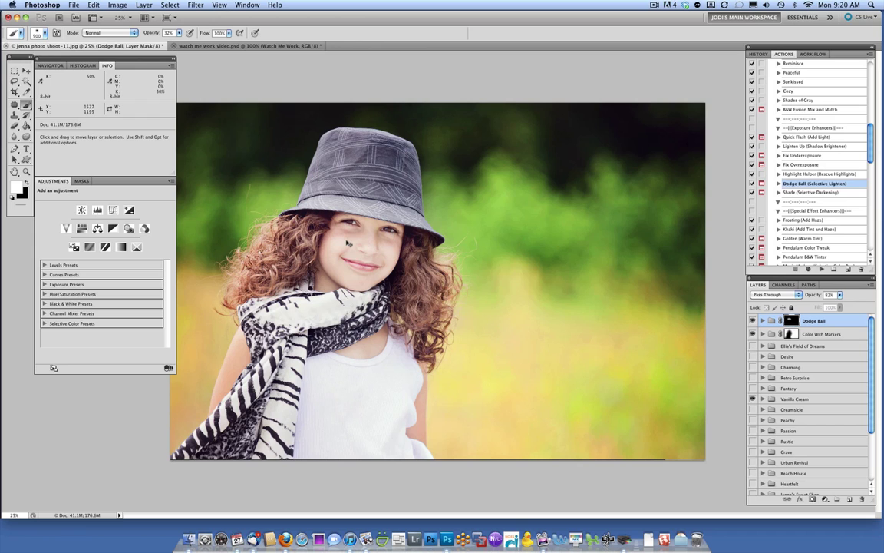
Step: Zoom to 50% and, with a 90 px brush, brighten the curls on both sides
{"action": "key", "text": "super+equal"}
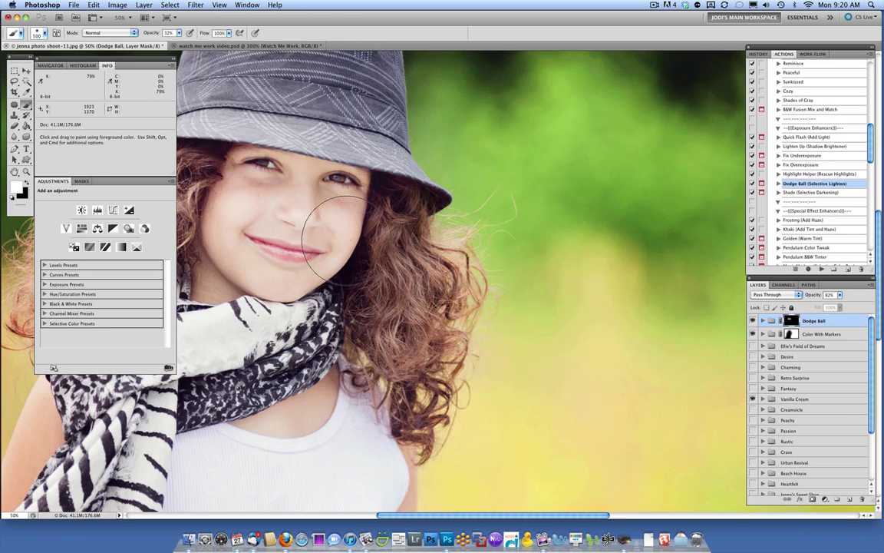
{"action": "left_click_drag", "start_coordinate": [322, 175], "coordinate": [376, 178]}
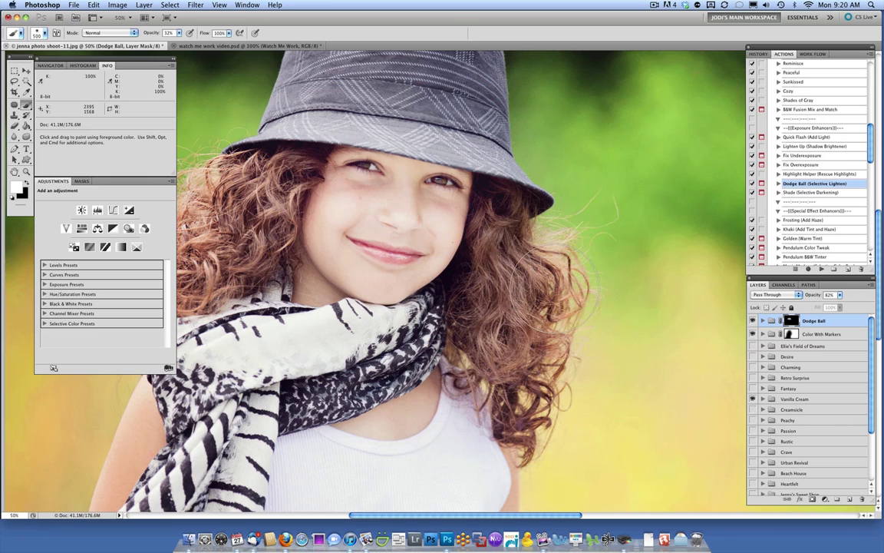
{"action": "key", "text": "bracketleft"}
{"action": "key", "text": "bracketleft"}
{"action": "key", "text": "bracketleft"}
{"action": "key", "text": "bracketleft"}
{"action": "key", "text": "bracketleft"}
{"action": "key", "text": "bracketleft"}
{"action": "key", "text": "bracketleft"}
{"action": "key", "text": "bracketleft"}
{"action": "key", "text": "bracketleft"}
{"action": "left_click_drag", "start_coordinate": [466, 246], "coordinate": [469, 376]}
{"action": "mouse_move", "coordinate": [491, 239]}
{"action": "left_mouse_down"}
{"action": "mouse_move", "coordinate": [484, 308]}
{"action": "mouse_move", "coordinate": [460, 378]}
{"action": "left_mouse_up"}
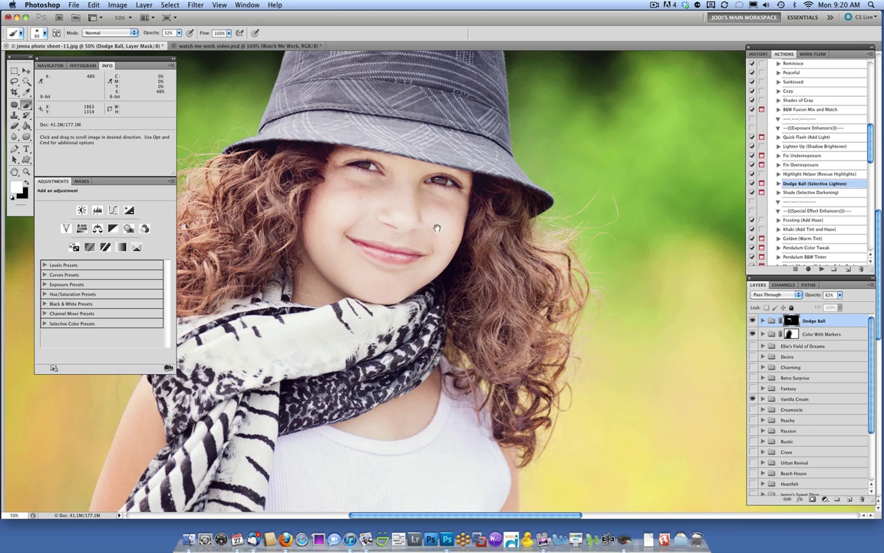
{"action": "scroll", "coordinate": [438, 222], "scroll_direction": "left", "scroll_amount": 3}
{"action": "mouse_move", "coordinate": [315, 153]}
{"action": "left_mouse_down"}
{"action": "mouse_move", "coordinate": [287, 219]}
{"action": "mouse_move", "coordinate": [230, 265]}
{"action": "mouse_move", "coordinate": [296, 177]}
{"action": "mouse_move", "coordinate": [257, 226]}
{"action": "left_mouse_up"}
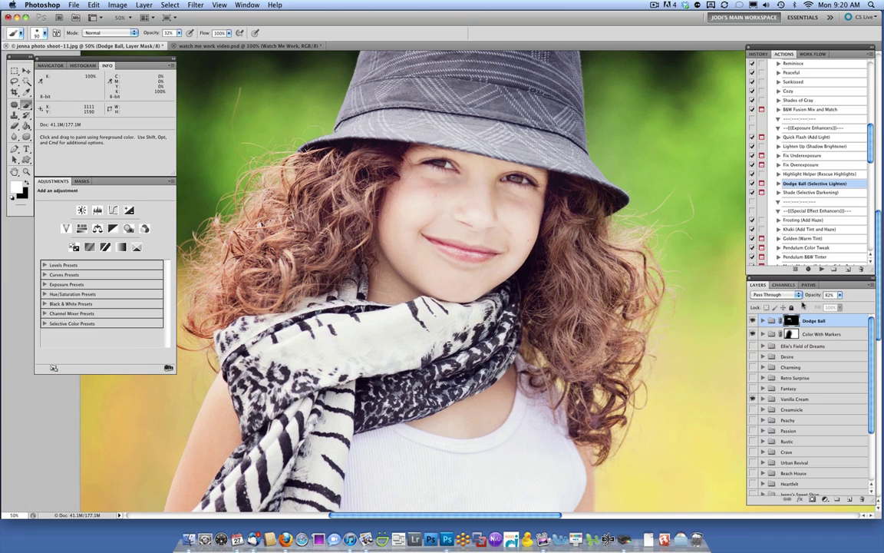
Step: Play the Shade action, zoom out, and enlarge the brush to 1400 for shading the edges
{"action": "left_click", "coordinate": [792, 193]}
{"action": "left_click", "coordinate": [821, 270]}
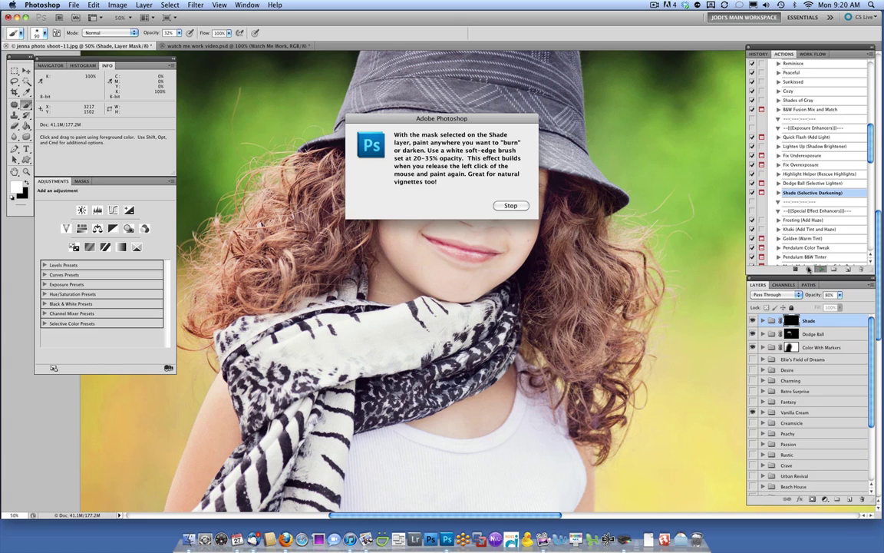
{"action": "left_click", "coordinate": [510, 206]}
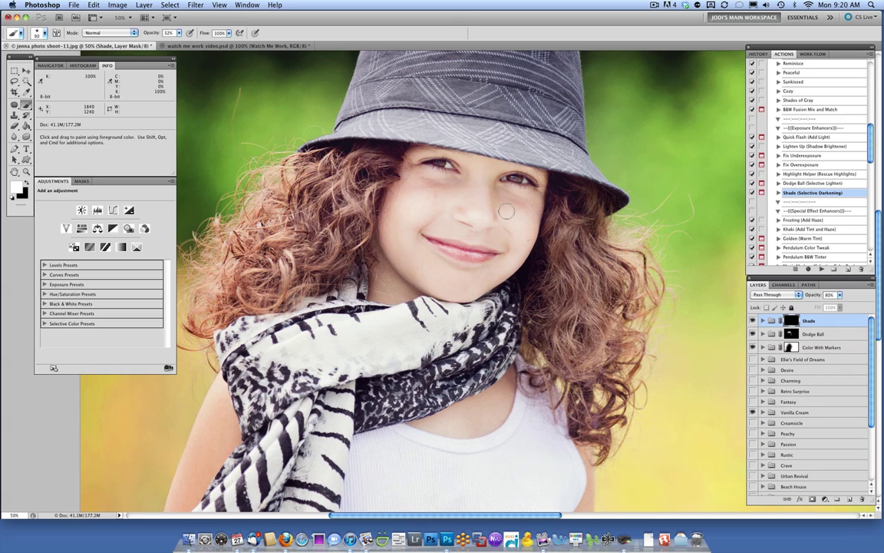
{"action": "key", "text": "super+minus"}
{"action": "key", "text": "super+minus"}
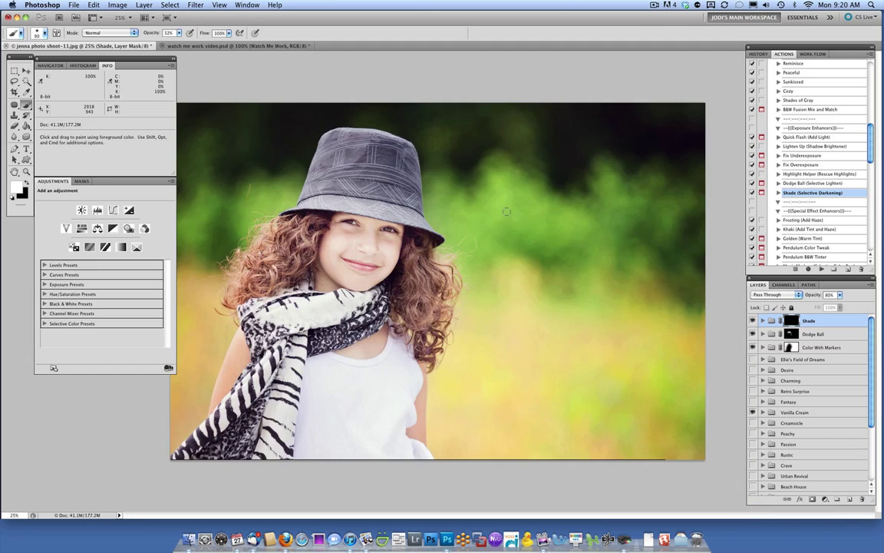
{"action": "key", "text": "bracketright"}
{"action": "key", "text": "bracketright"}
{"action": "key", "text": "bracketright"}
{"action": "key", "text": "bracketright"}
{"action": "key", "text": "bracketright"}
{"action": "key", "text": "bracketright"}
{"action": "key", "text": "bracketright"}
{"action": "key", "text": "bracketright"}
{"action": "key", "text": "bracketright"}
{"action": "key", "text": "bracketright"}
{"action": "key", "text": "bracketright"}
{"action": "key", "text": "bracketright"}
{"action": "key", "text": "bracketright"}
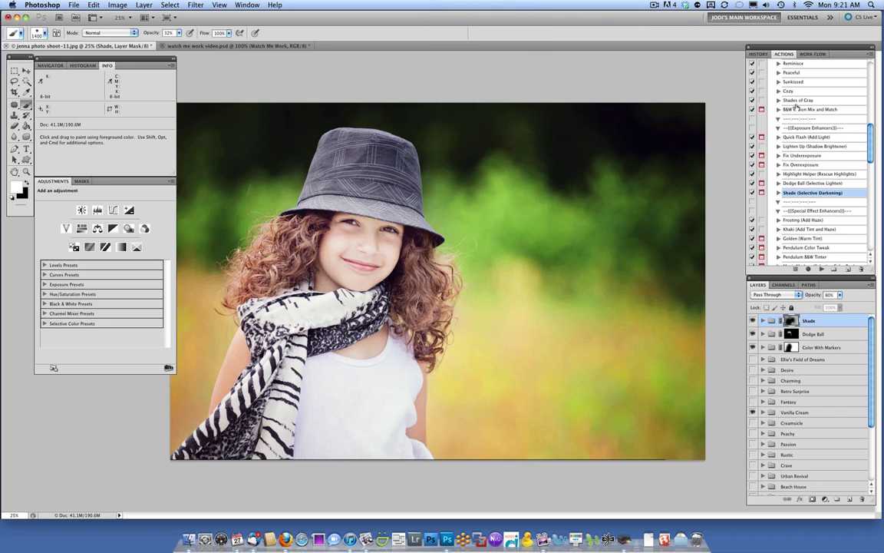
Step: Flatten the portrait into a single Background layer, discarding the hidden layers
{"action": "left_click", "coordinate": [143, 5]}
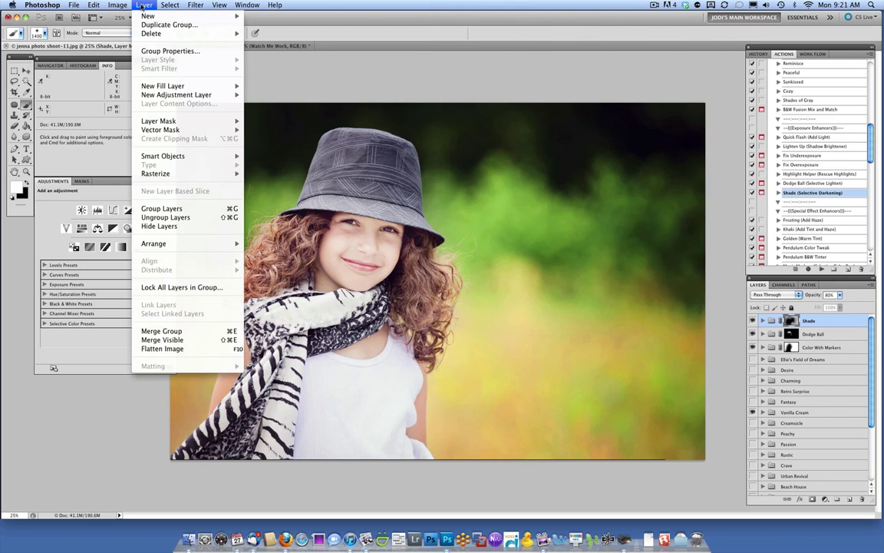
{"action": "left_click", "coordinate": [198, 349]}
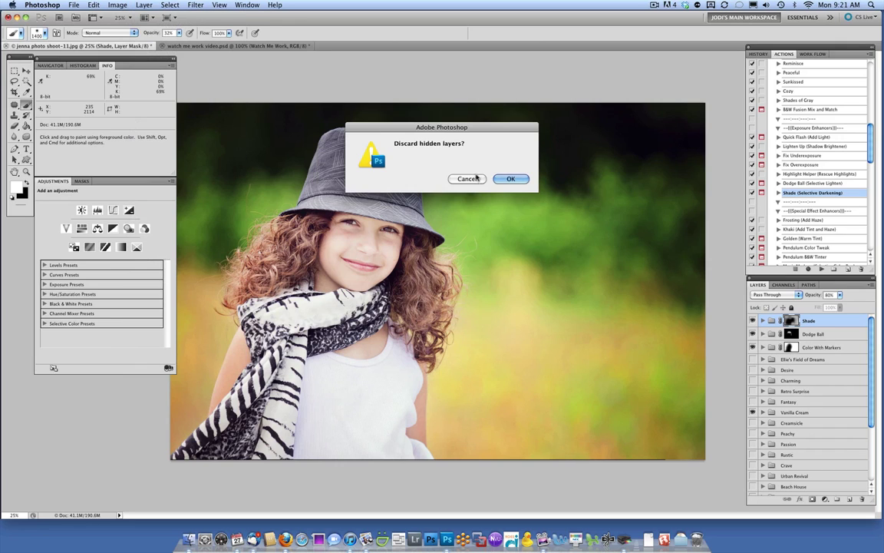
{"action": "left_click", "coordinate": [509, 177]}
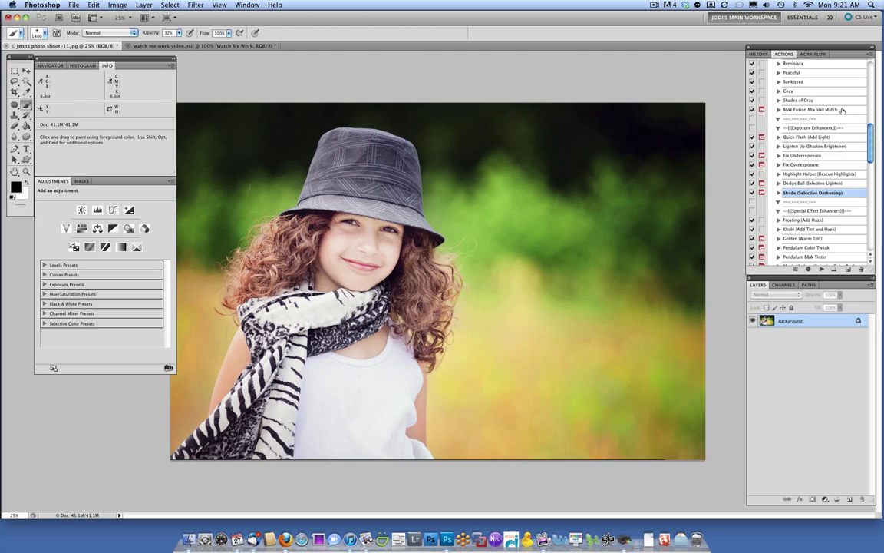
Step: Run The Eye Doctor action from the MCP Eye Doctor & Dentist set
{"action": "scroll", "coordinate": [839, 112], "scroll_direction": "down", "scroll_amount": 5}
{"action": "scroll", "coordinate": [839, 112], "scroll_direction": "down", "scroll_amount": 4}
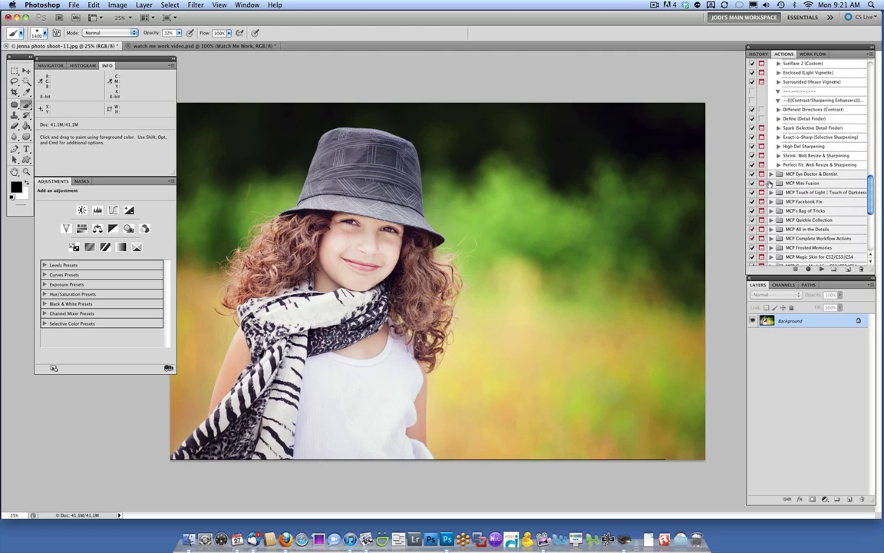
{"action": "left_click", "coordinate": [771, 175]}
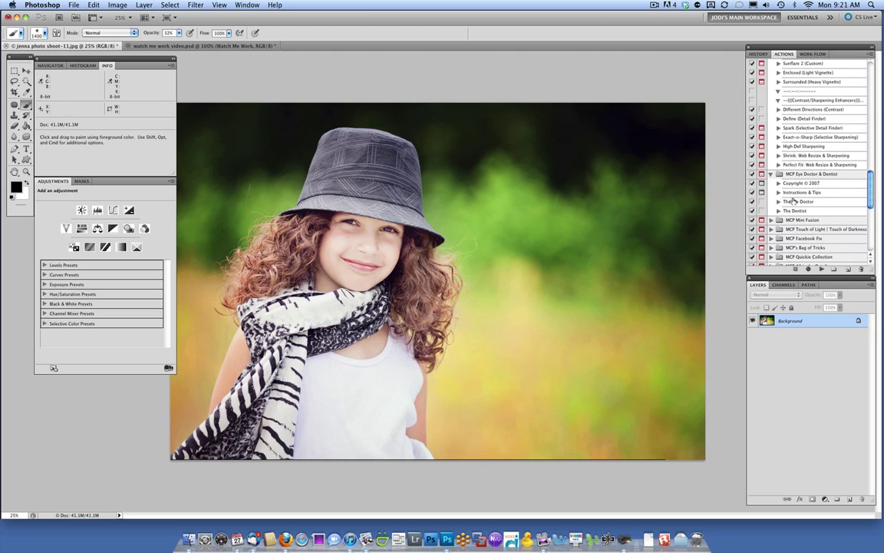
{"action": "left_click", "coordinate": [795, 202]}
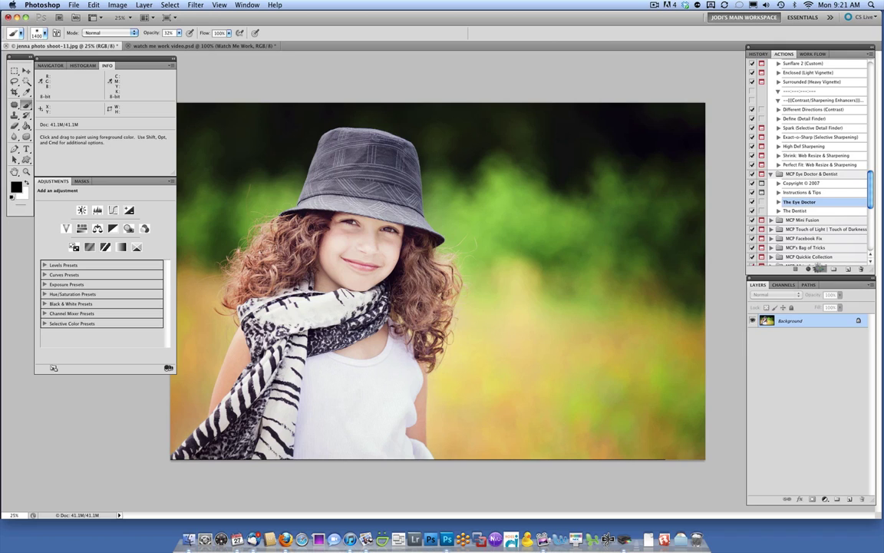
{"action": "left_click", "coordinate": [820, 269]}
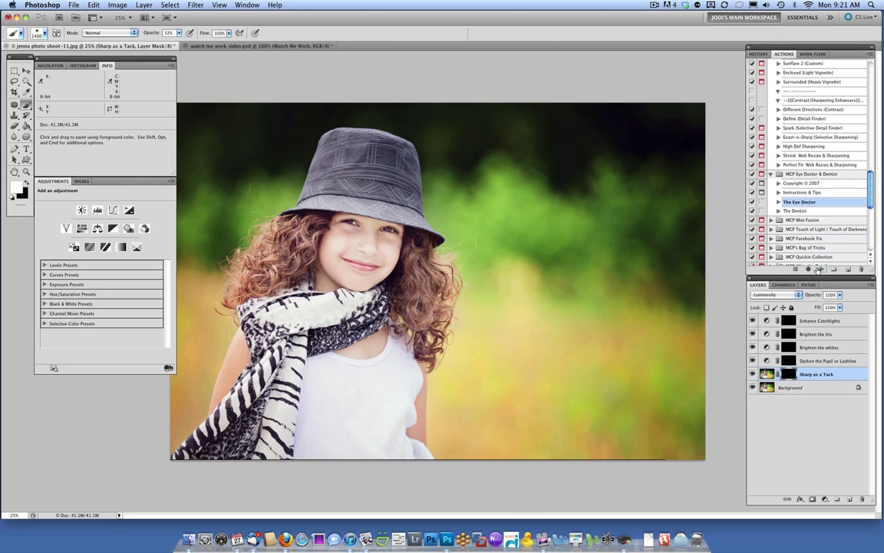
Step: Zoom in on the girl's eyes and set an eye-sized brush at 100% opacity
{"action": "key", "text": "super+plus"}
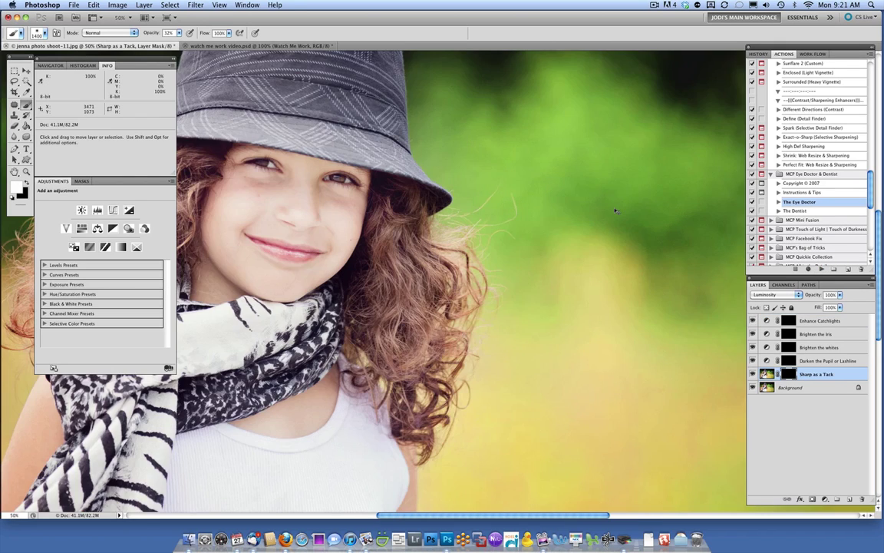
{"action": "left_click_drag", "start_coordinate": [615, 210], "coordinate": [584, 194]}
{"action": "key", "text": "super+plus"}
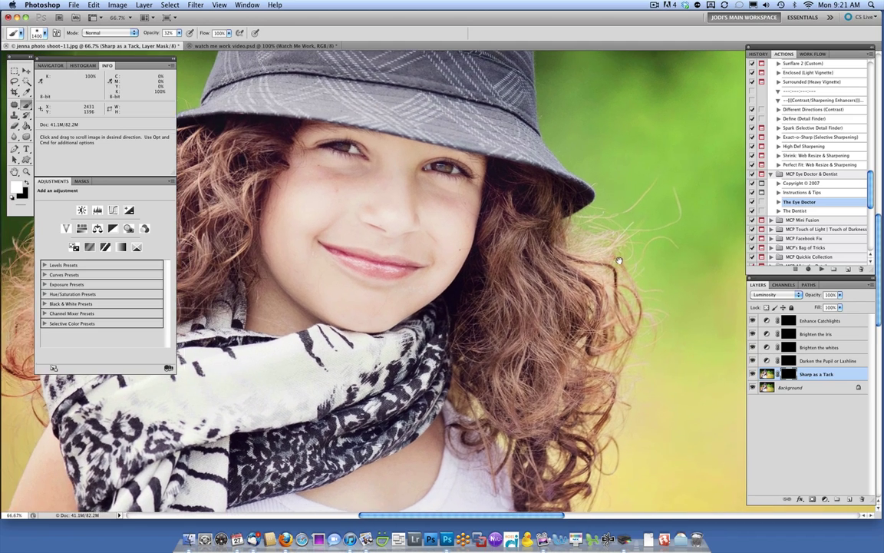
{"action": "left_click_drag", "start_coordinate": [619, 261], "coordinate": [633, 264]}
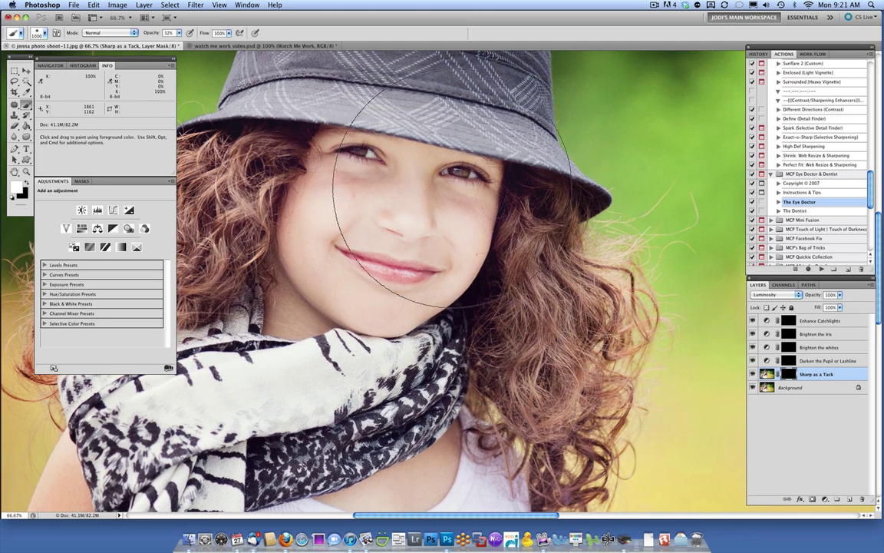
{"action": "key", "text": "bracketleft"}
{"action": "key", "text": "bracketleft"}
{"action": "key", "text": "bracketleft"}
{"action": "key", "text": "bracketleft"}
{"action": "key", "text": "bracketleft"}
{"action": "key", "text": "bracketleft"}
{"action": "key", "text": "bracketleft"}
{"action": "key", "text": "bracketleft"}
{"action": "key", "text": "bracketleft"}
{"action": "key", "text": "bracketleft"}
{"action": "key", "text": "bracketleft"}
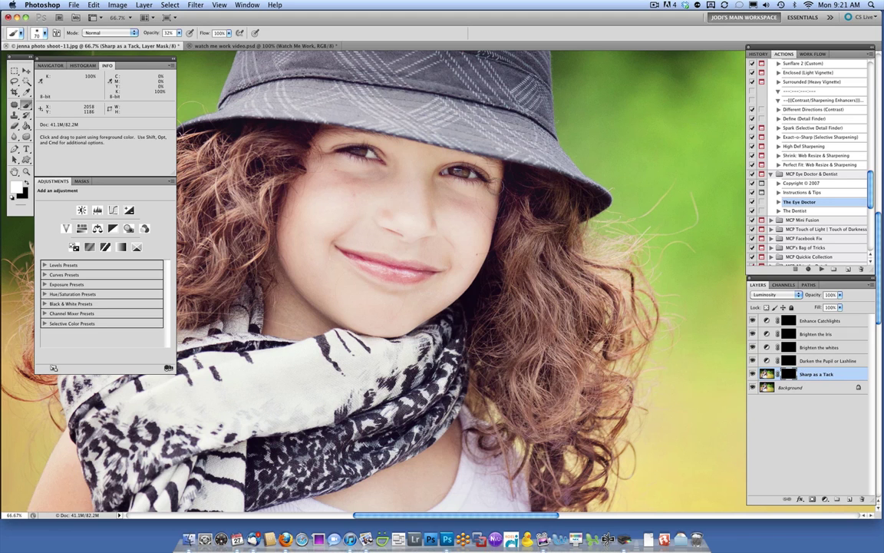
{"action": "left_click_drag", "start_coordinate": [146, 35], "coordinate": [276, 39]}
Step: Select the Enhance Catchlights layer with a slightly smaller brush, then zoom out to the whole photo
{"action": "left_click", "coordinate": [789, 321]}
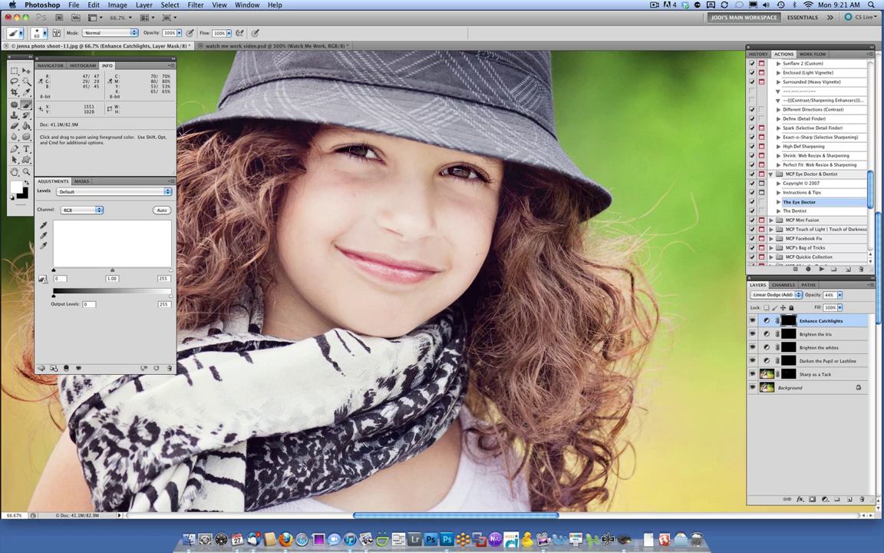
{"action": "key", "text": "["}
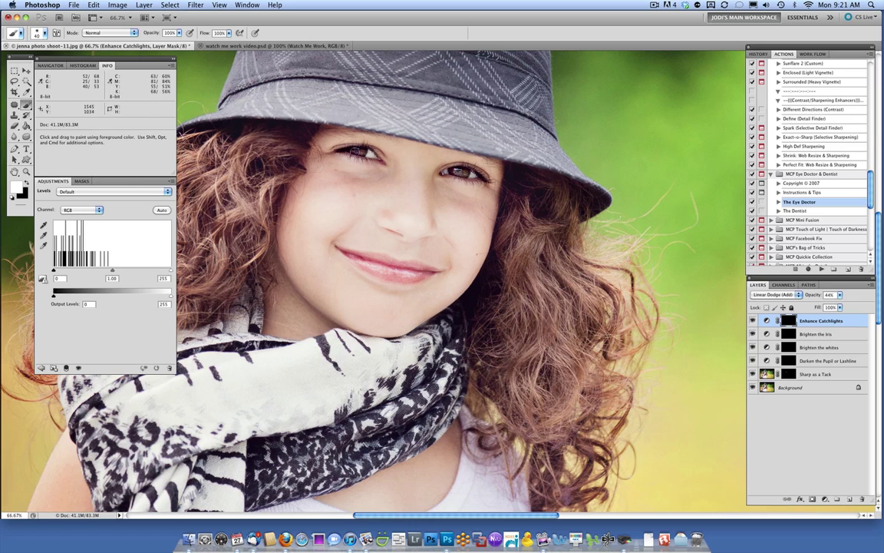
{"action": "key", "text": "super+minus"}
{"action": "key", "text": "super+minus"}
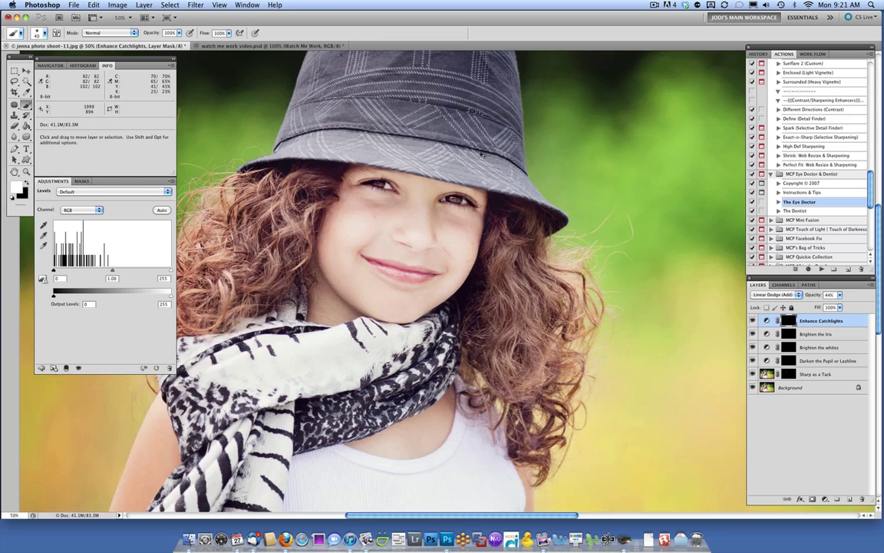
{"action": "key", "text": "super+minus"}
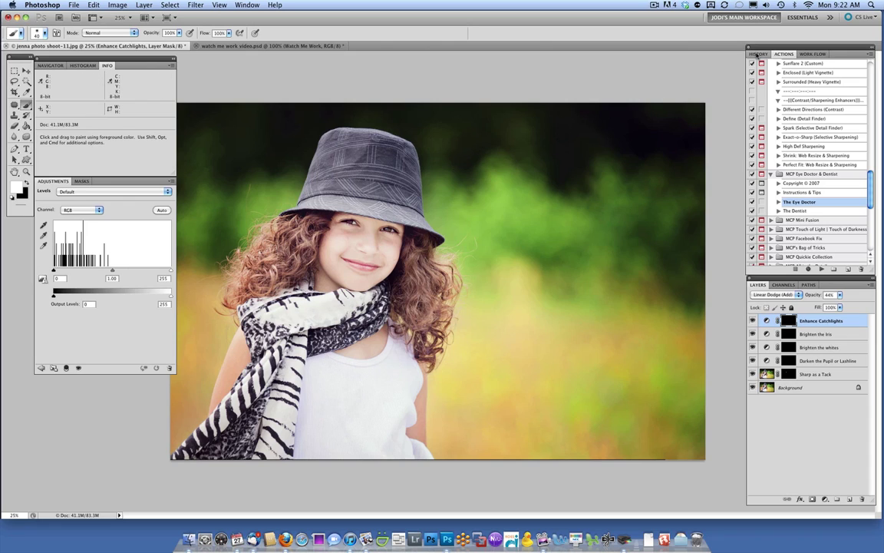
Step: Save Snapshot 1 in History, compare it with the original, then return to Snapshot 1
{"action": "left_click", "coordinate": [759, 53]}
{"action": "left_click", "coordinate": [848, 269]}
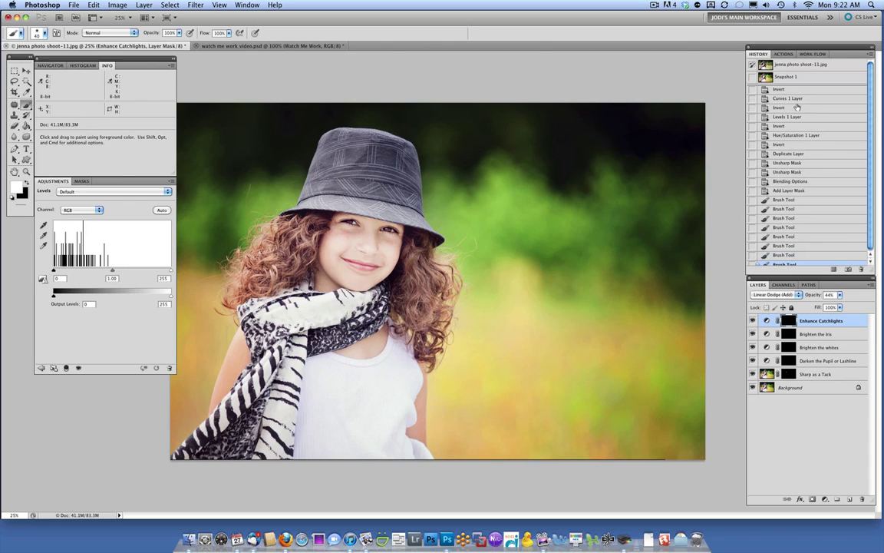
{"action": "left_click", "coordinate": [789, 66]}
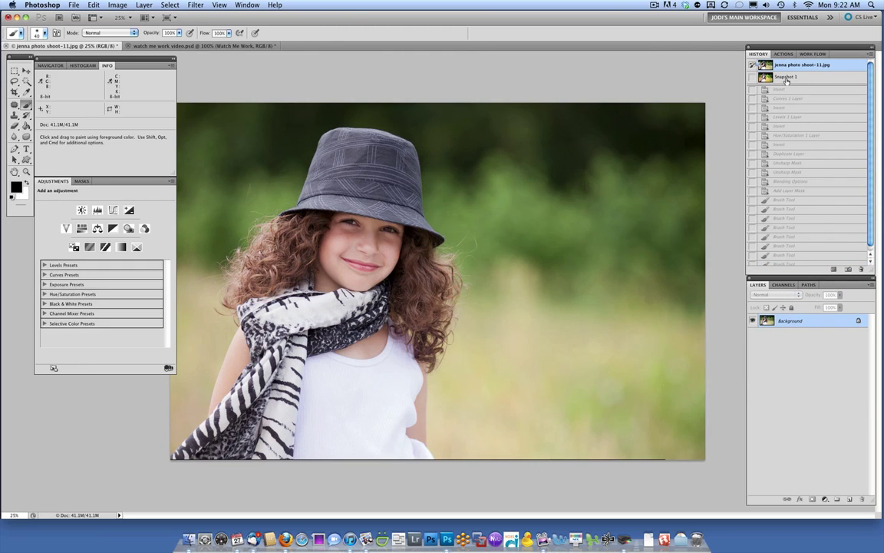
{"action": "left_click", "coordinate": [786, 78]}
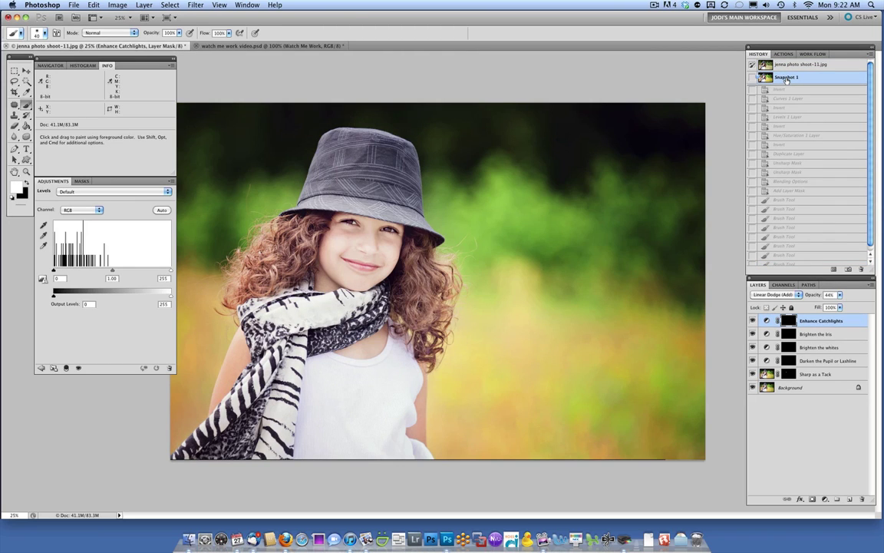